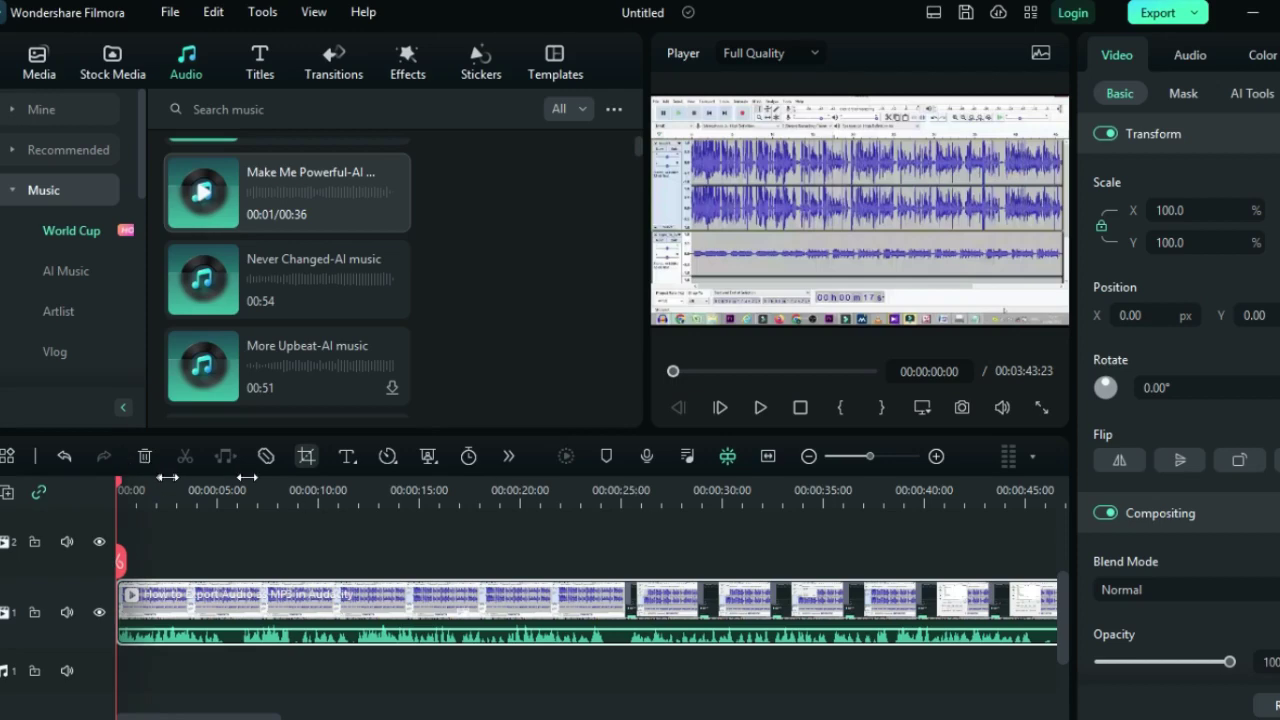
Scrub through the video to preview it, then back toward the start.
left_click_drag(146, 489, 255, 714)
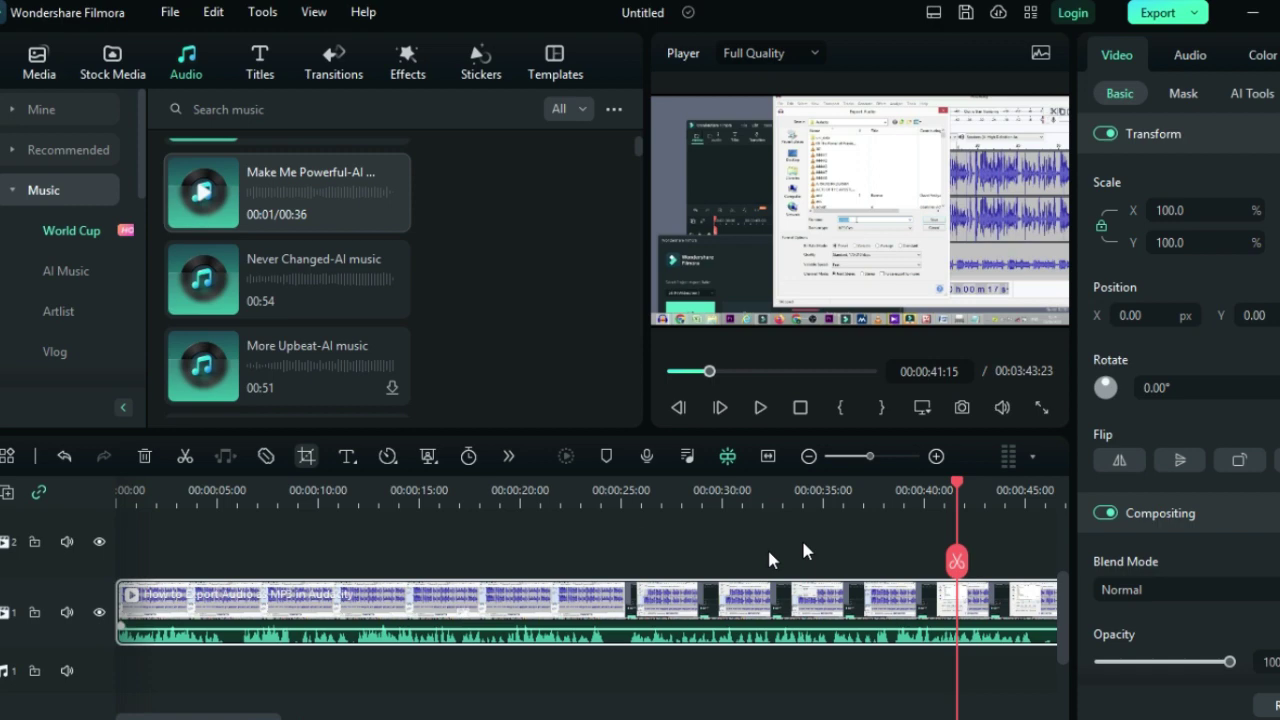
left_click_drag(955, 487, 36, 501)
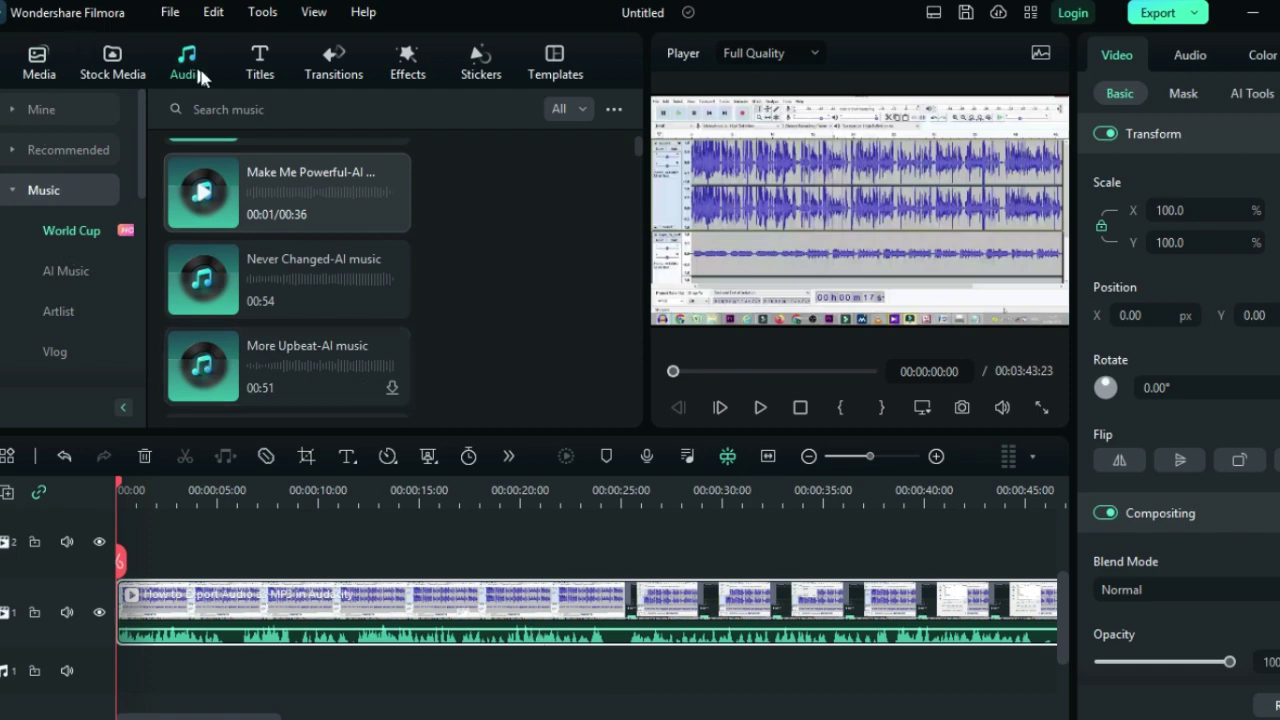
scroll(82, 272, "down", 5)
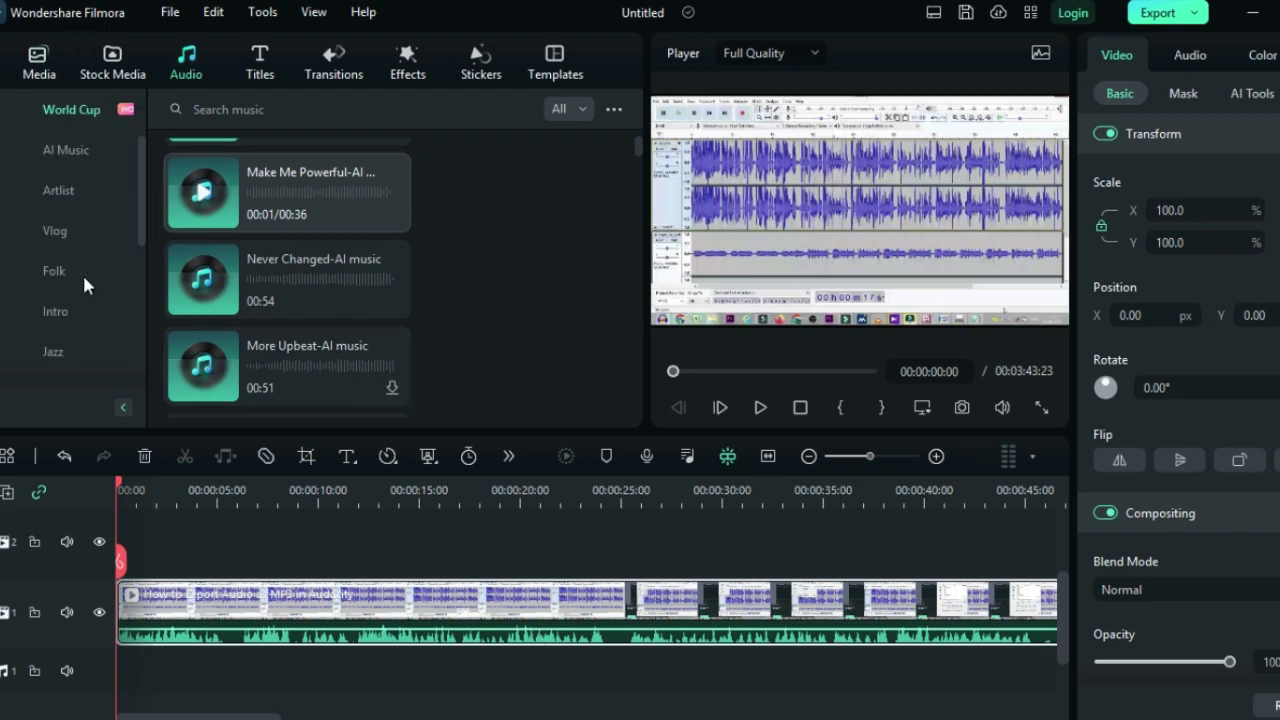
scroll(80, 300, "up", 5)
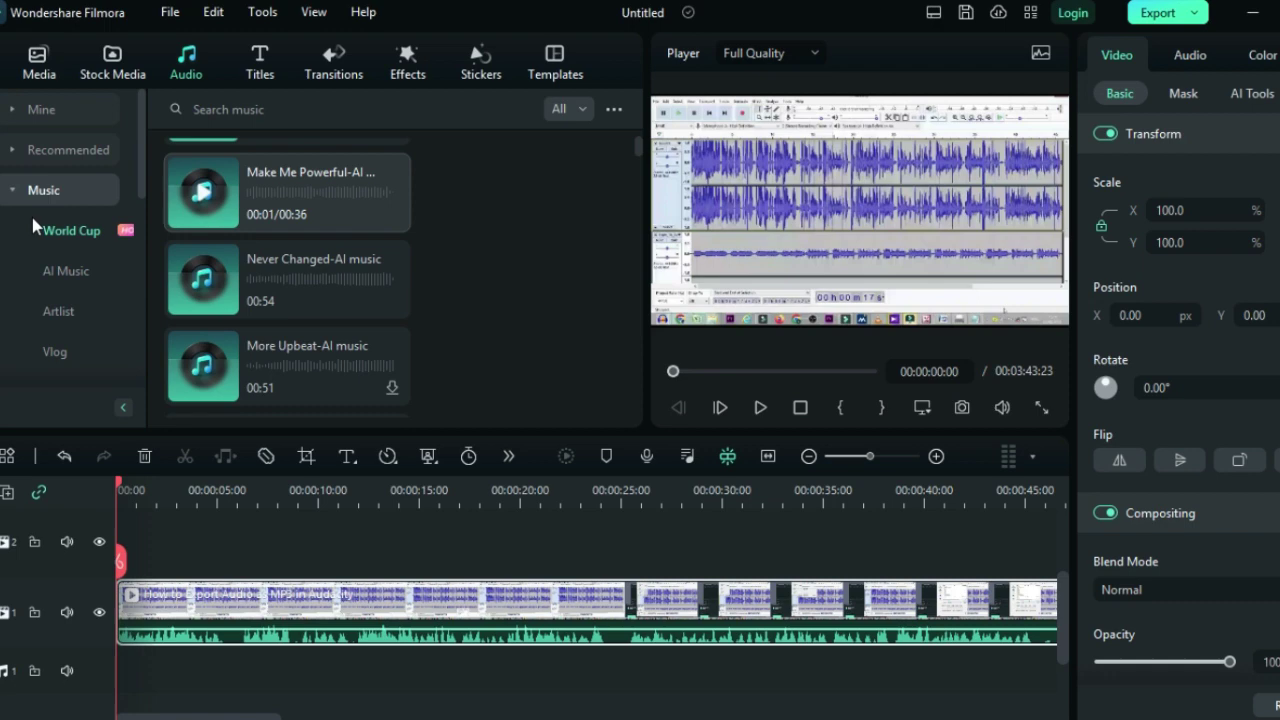
Browse the Artlist and AI Music categories, then return to the World Cup music list.
left_click(60, 311)
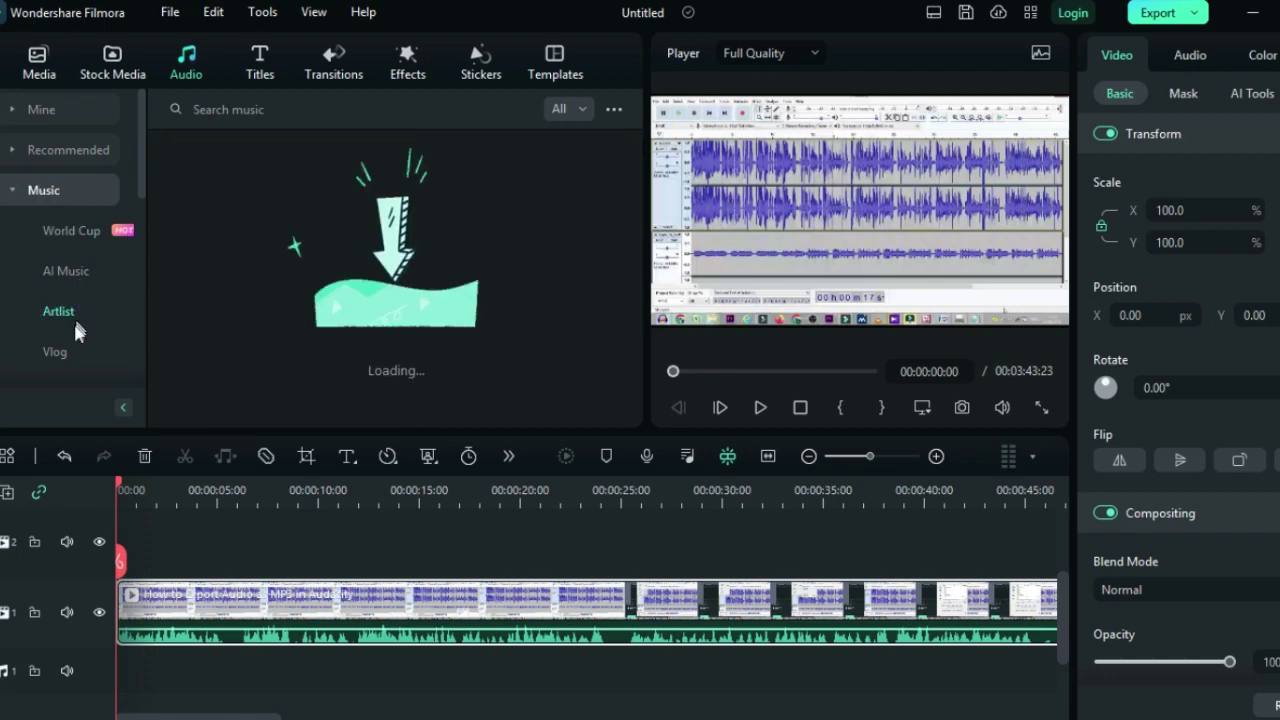
scroll(66, 262, "down", 3)
scroll(69, 240, "up", 3)
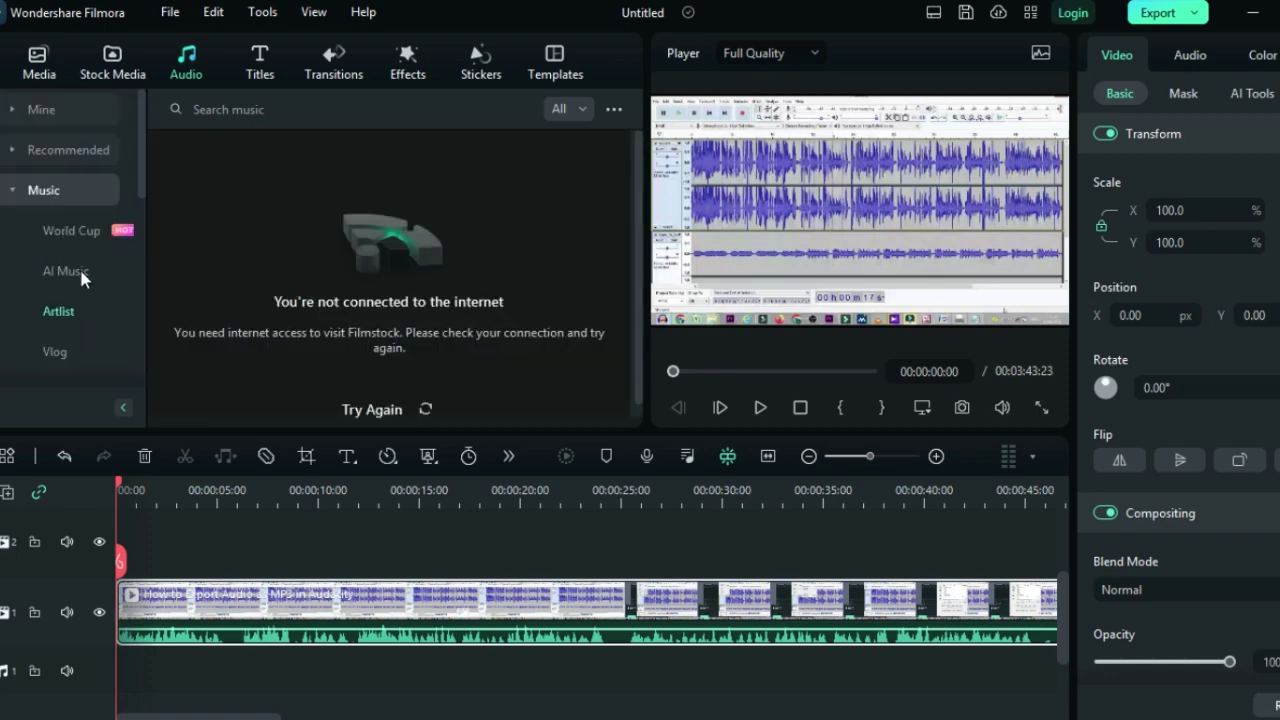
left_click(66, 273)
left_click(57, 232)
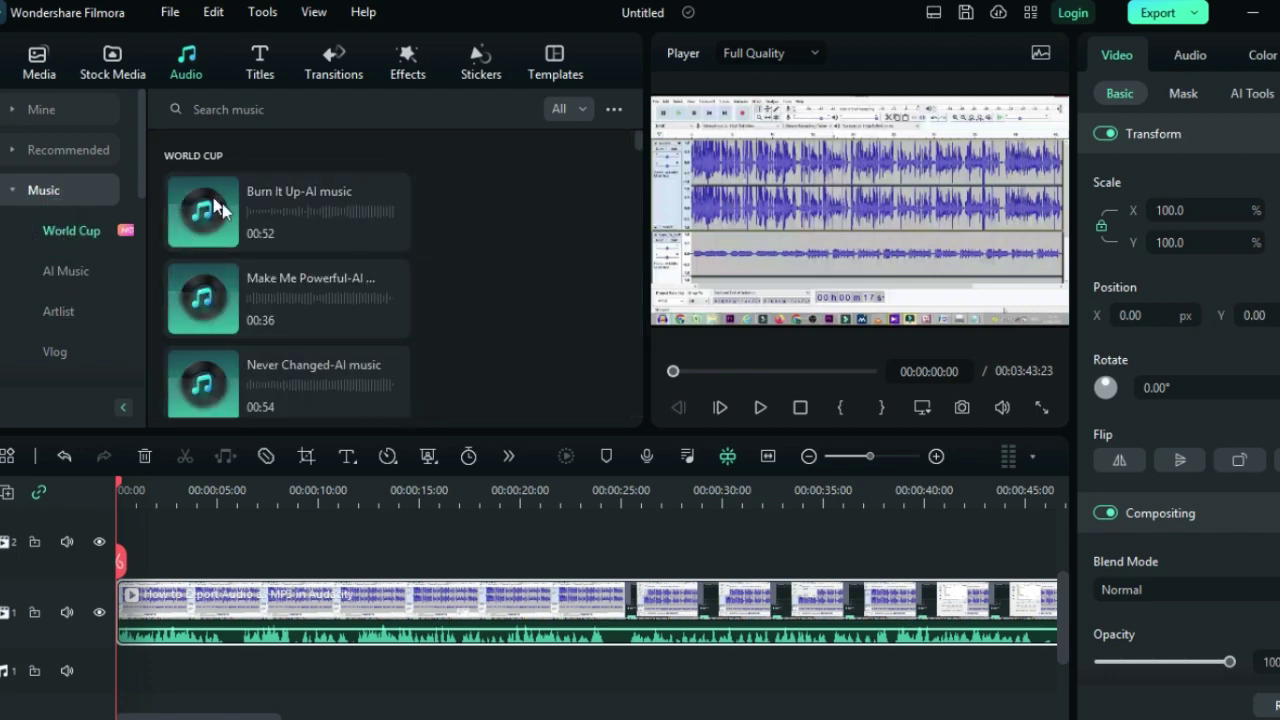
scroll(370, 310, "down", 3)
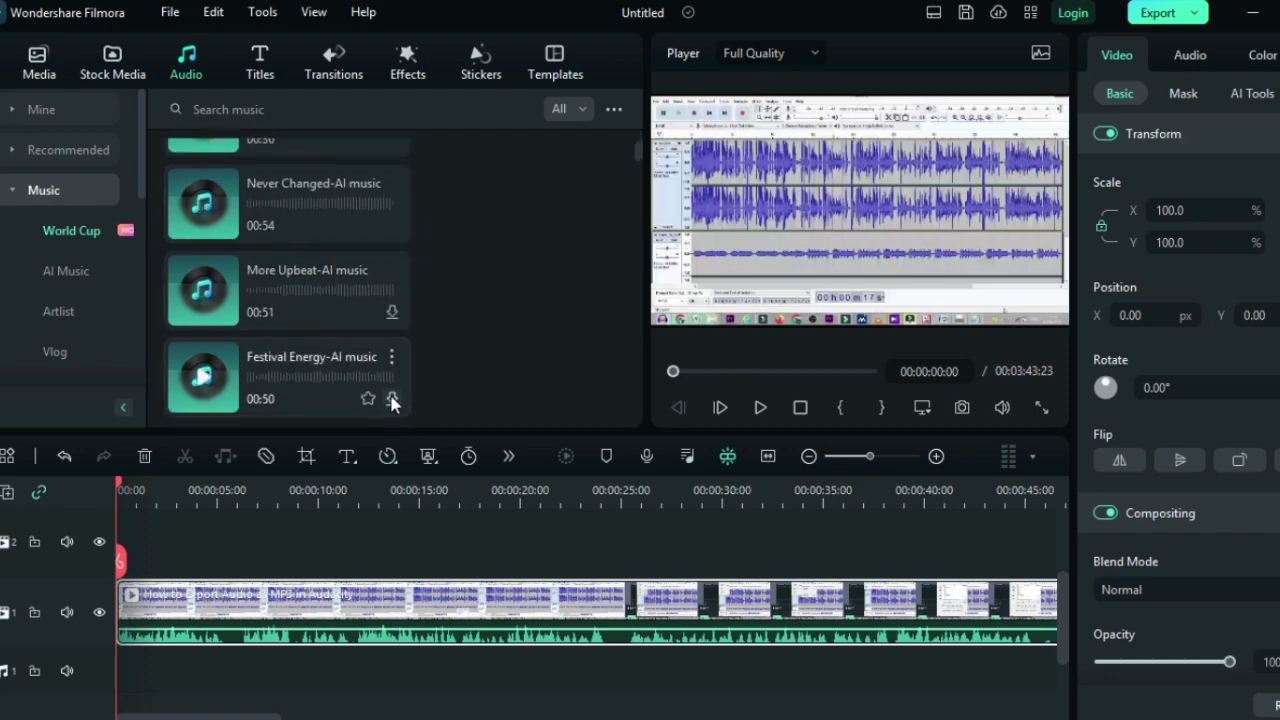
scroll(335, 270, "up", 3)
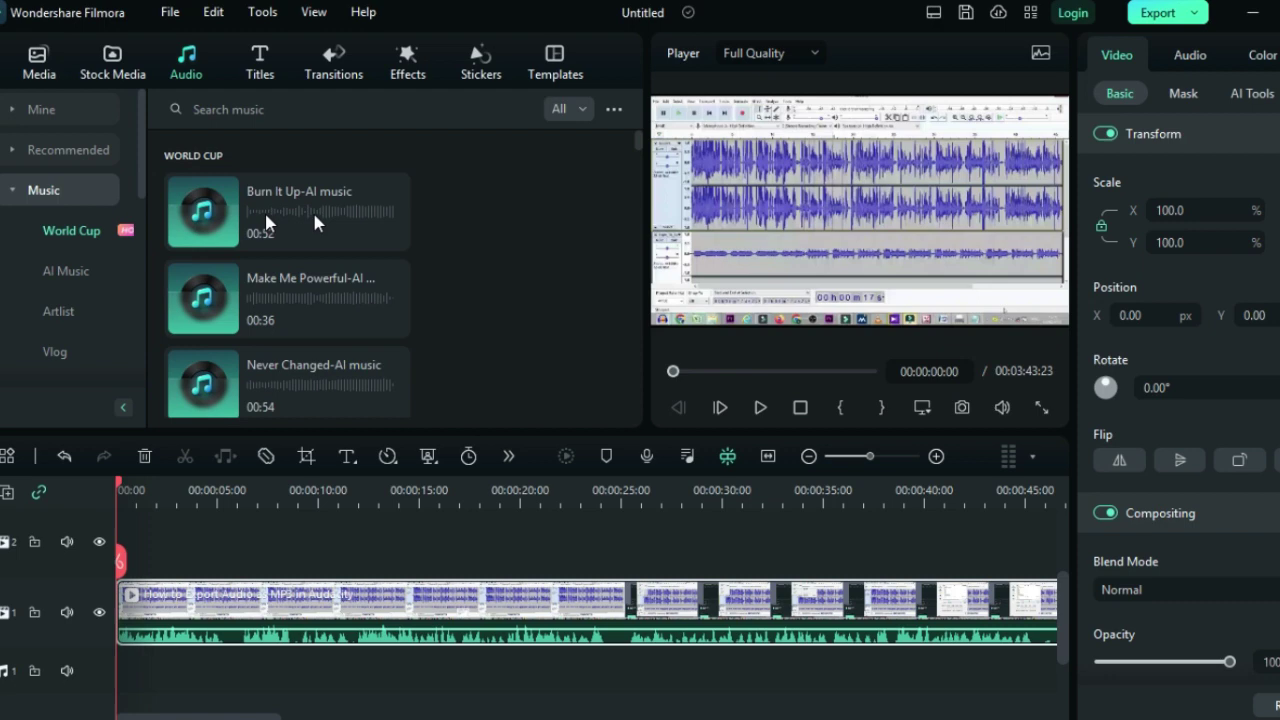
Preview Burn It Up and Make Me Powerful, briefly play the video, then preview Never Changed-AI music.
left_click(261, 237)
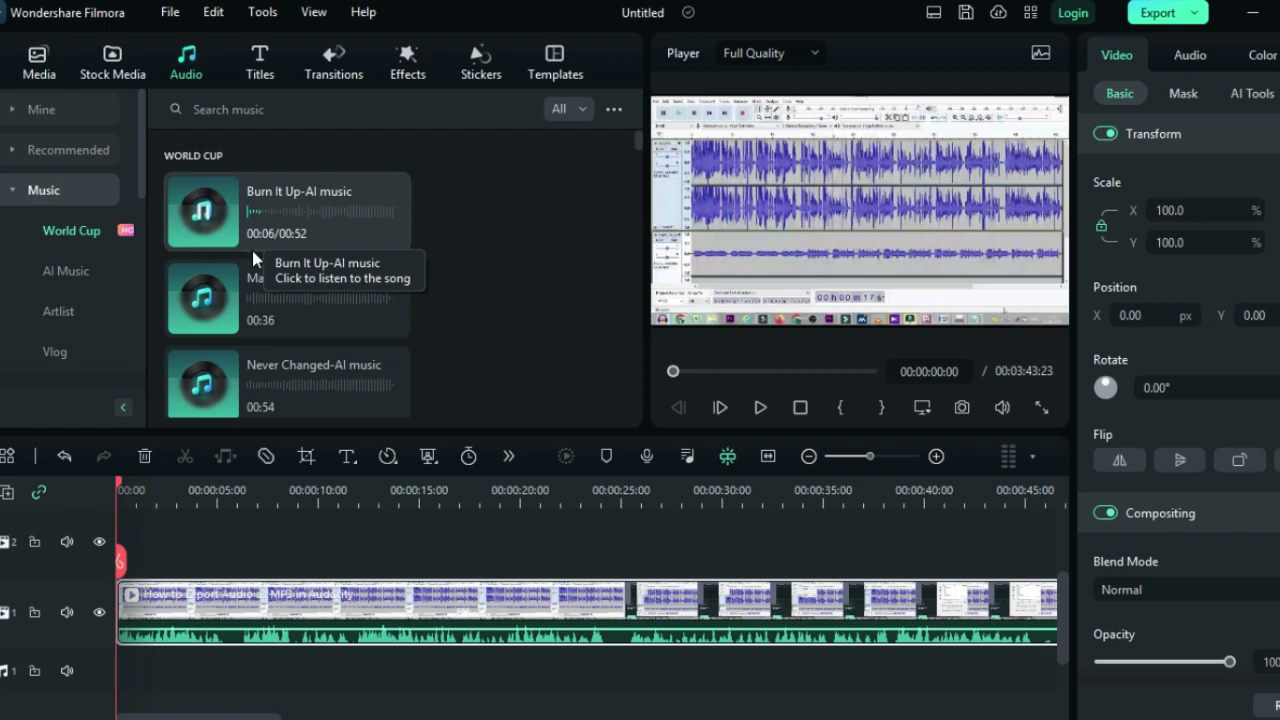
left_click(261, 323)
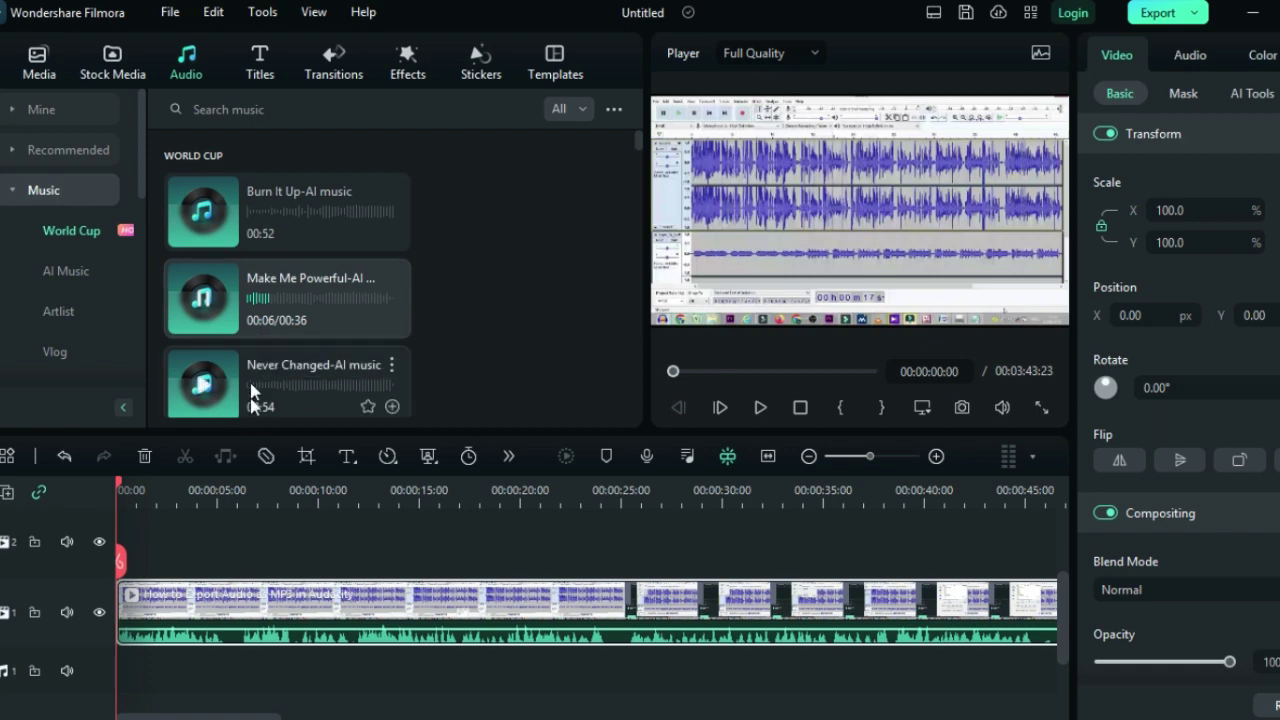
left_click(252, 322)
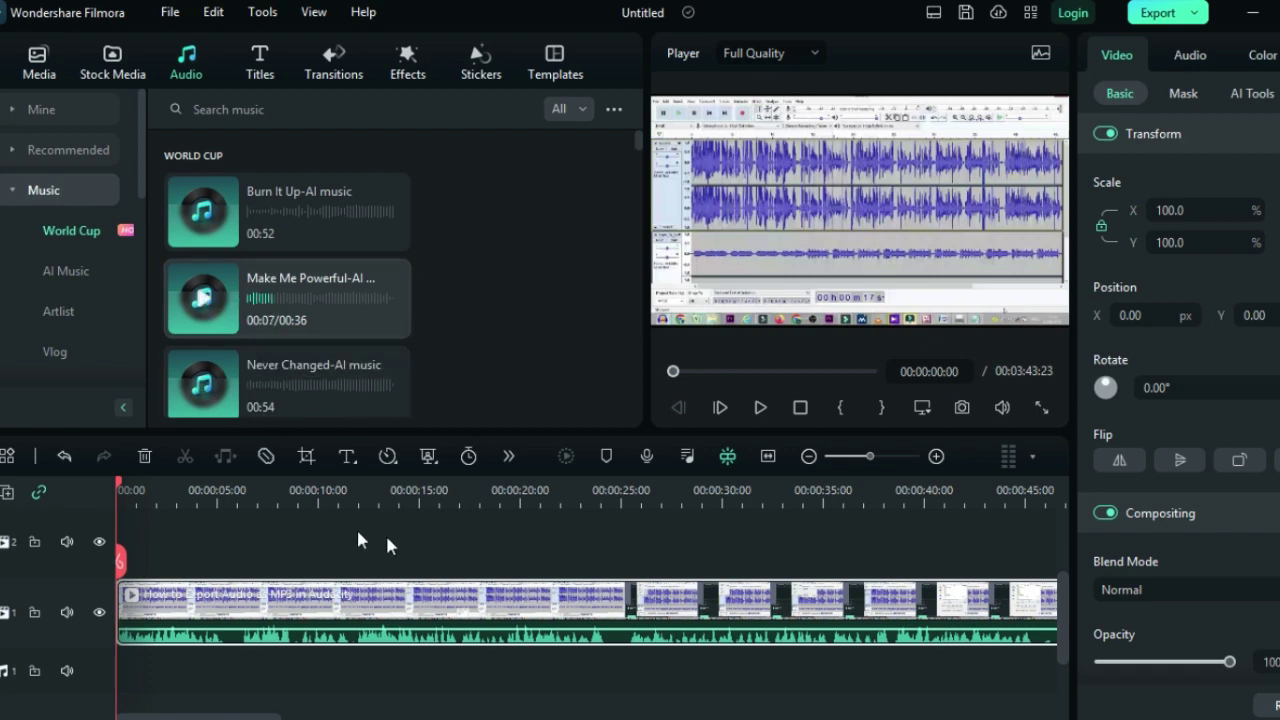
left_click(759, 407)
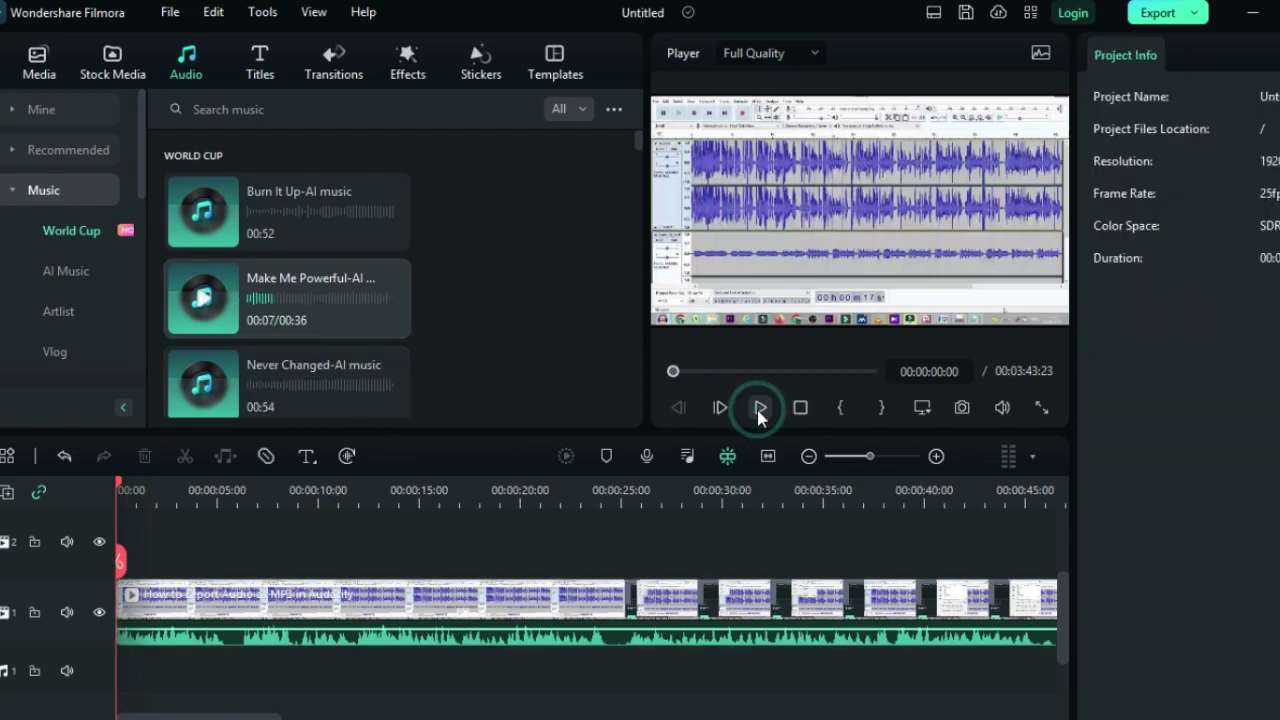
left_click(759, 407)
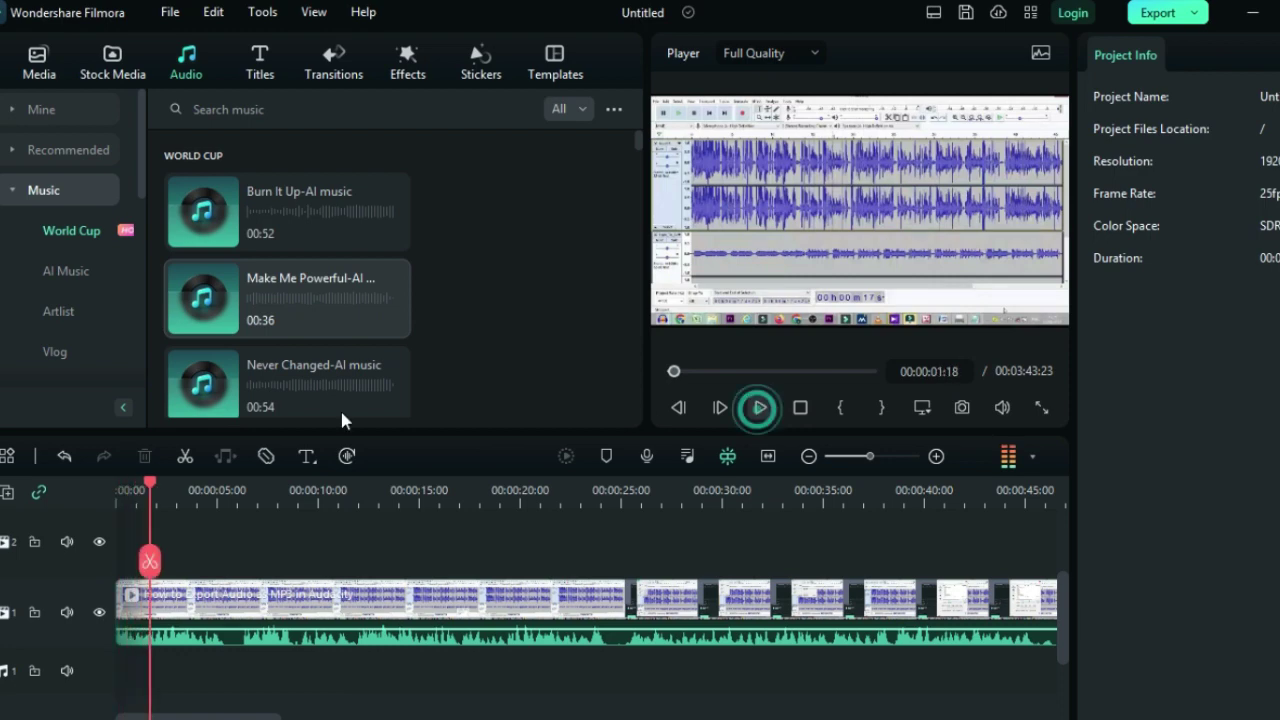
left_click(203, 383)
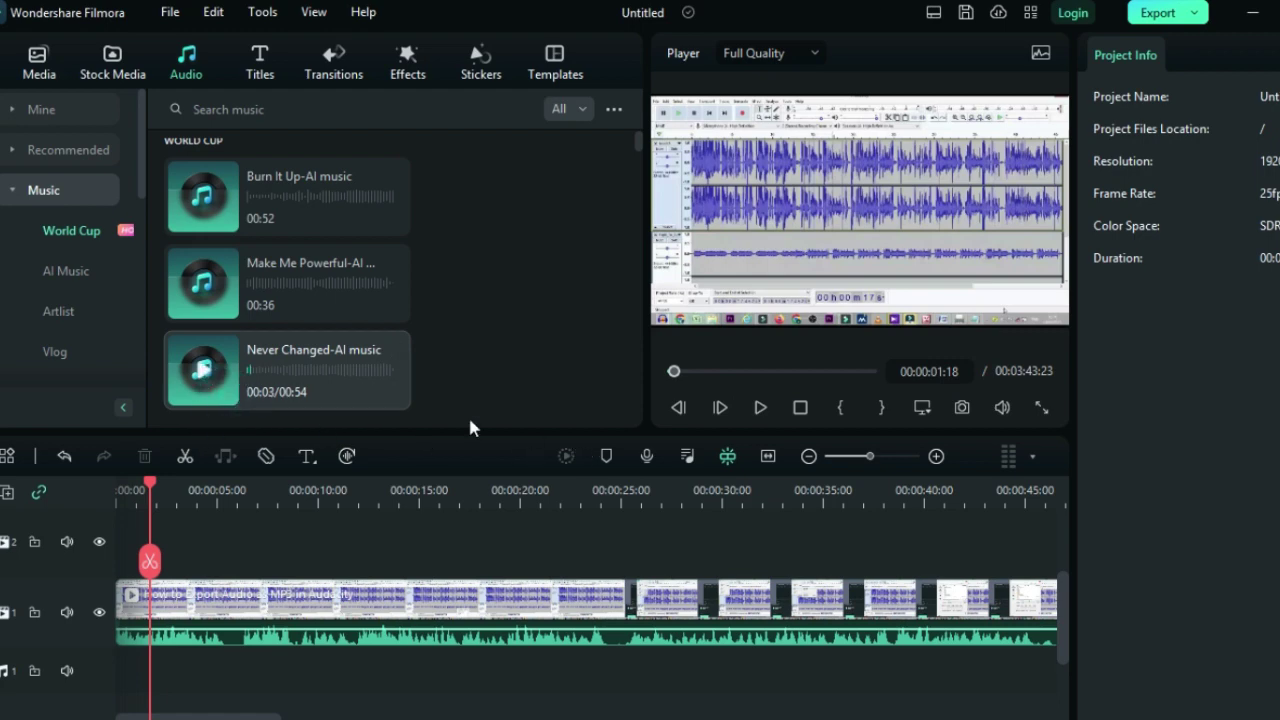
Drop Never Changed-AI music onto the empty audio track and dismiss the Audio Stretch tip.
left_click_drag(228, 392, 271, 674)
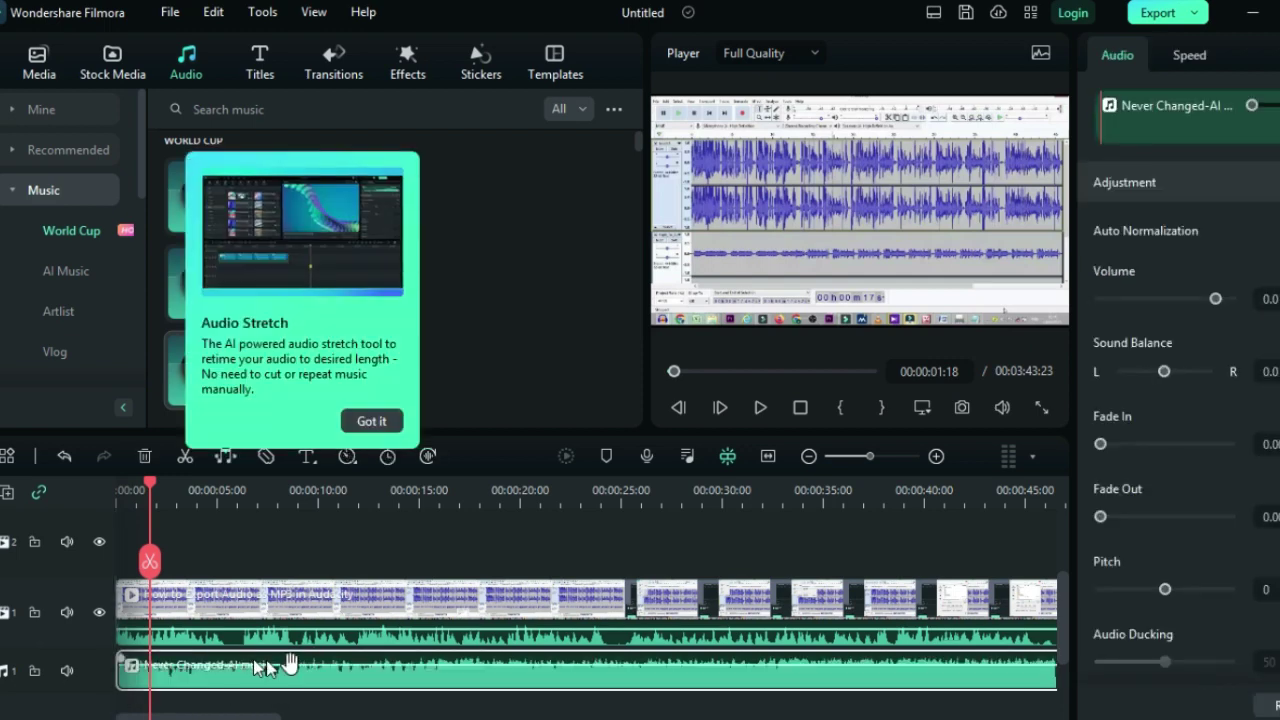
left_click(565, 377)
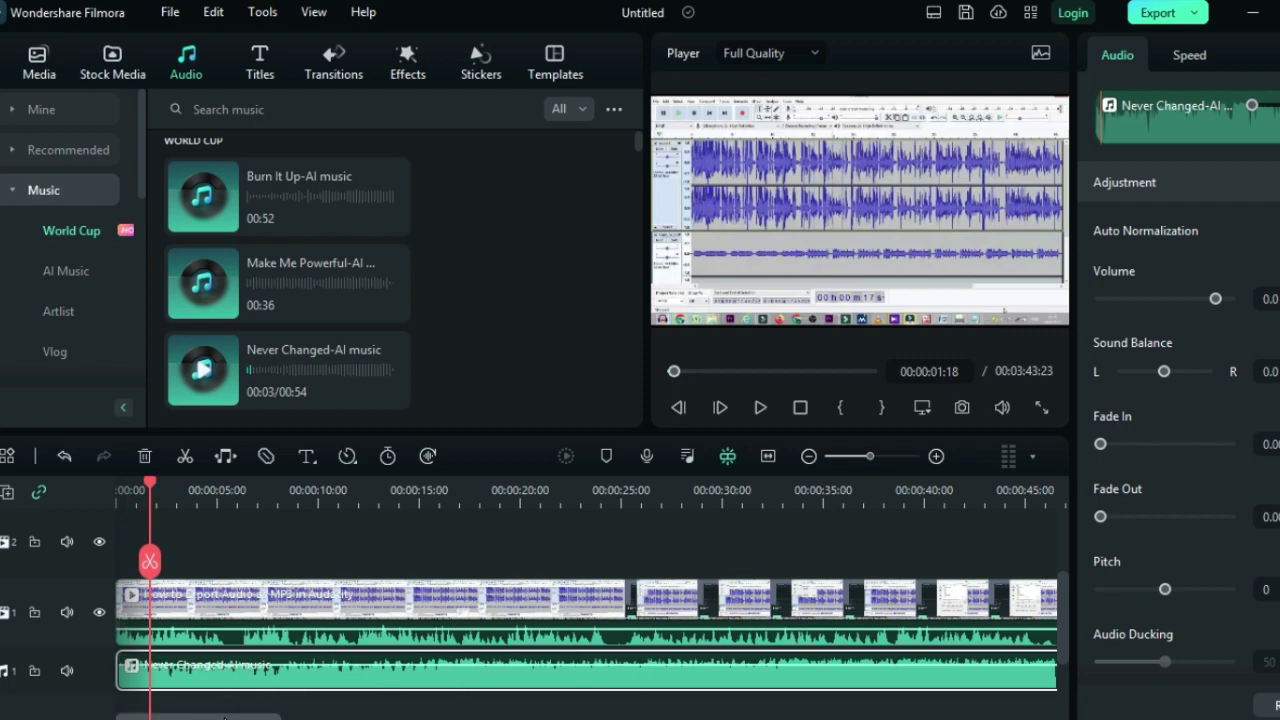
left_click_drag(245, 716, 333, 716)
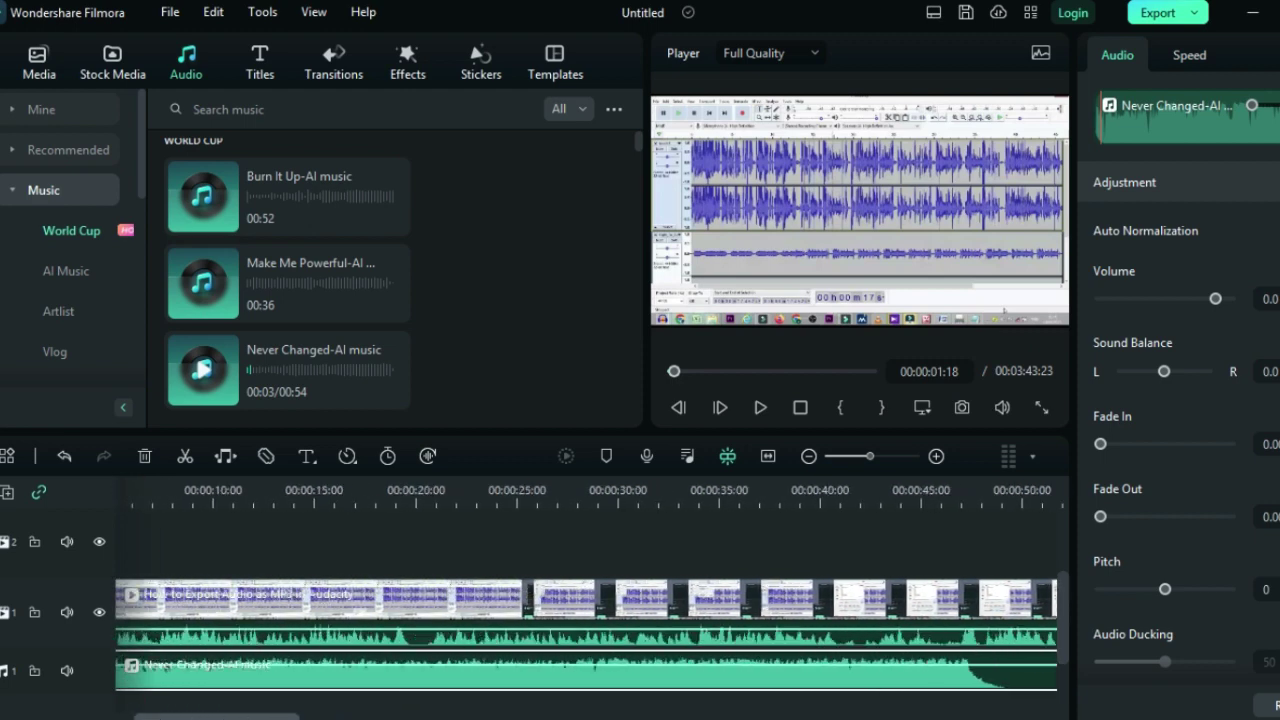
left_click_drag(253, 716, 165, 716)
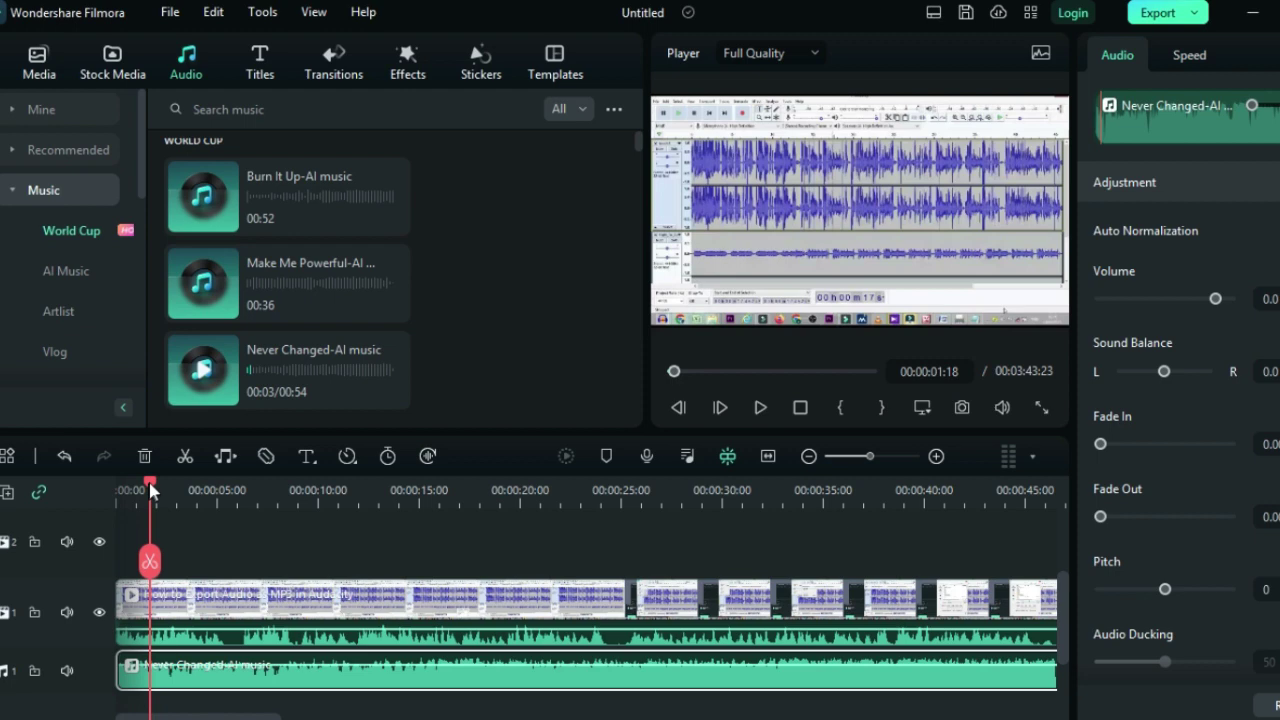
Rewind to the start and play the project to hear the new music.
left_click_drag(150, 488, 117, 488)
left_click(760, 407)
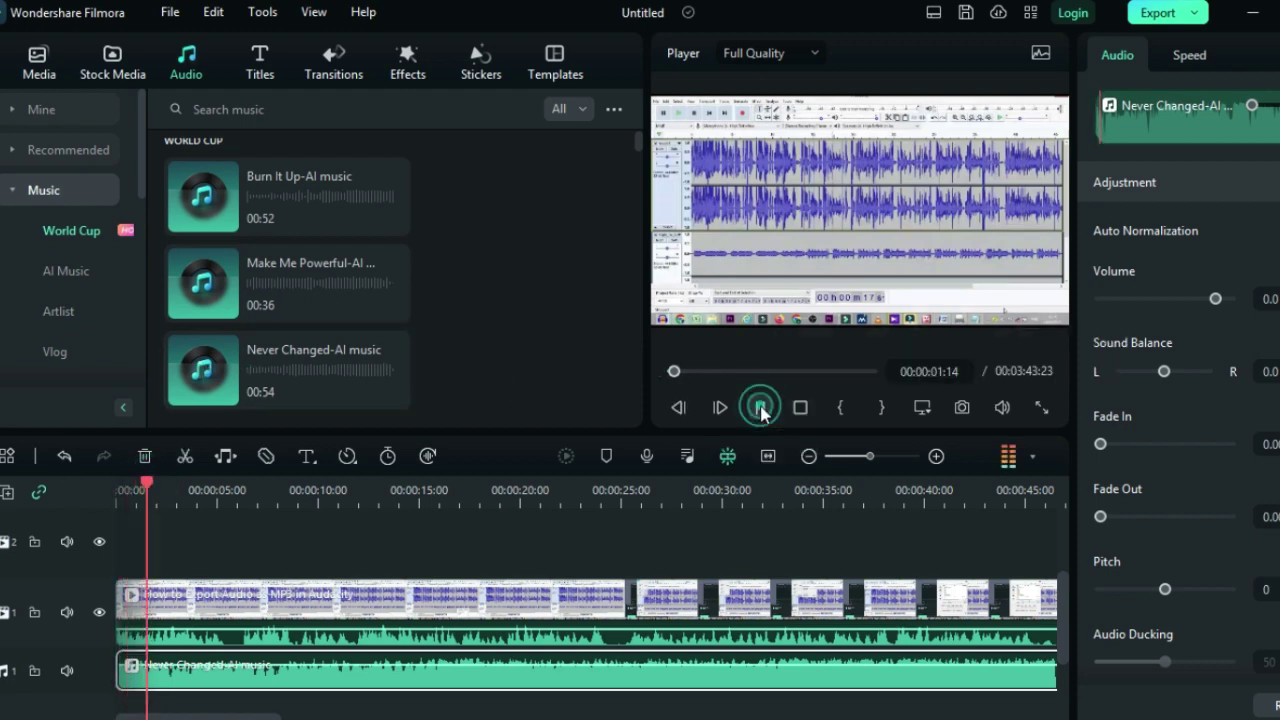
left_click(761, 409)
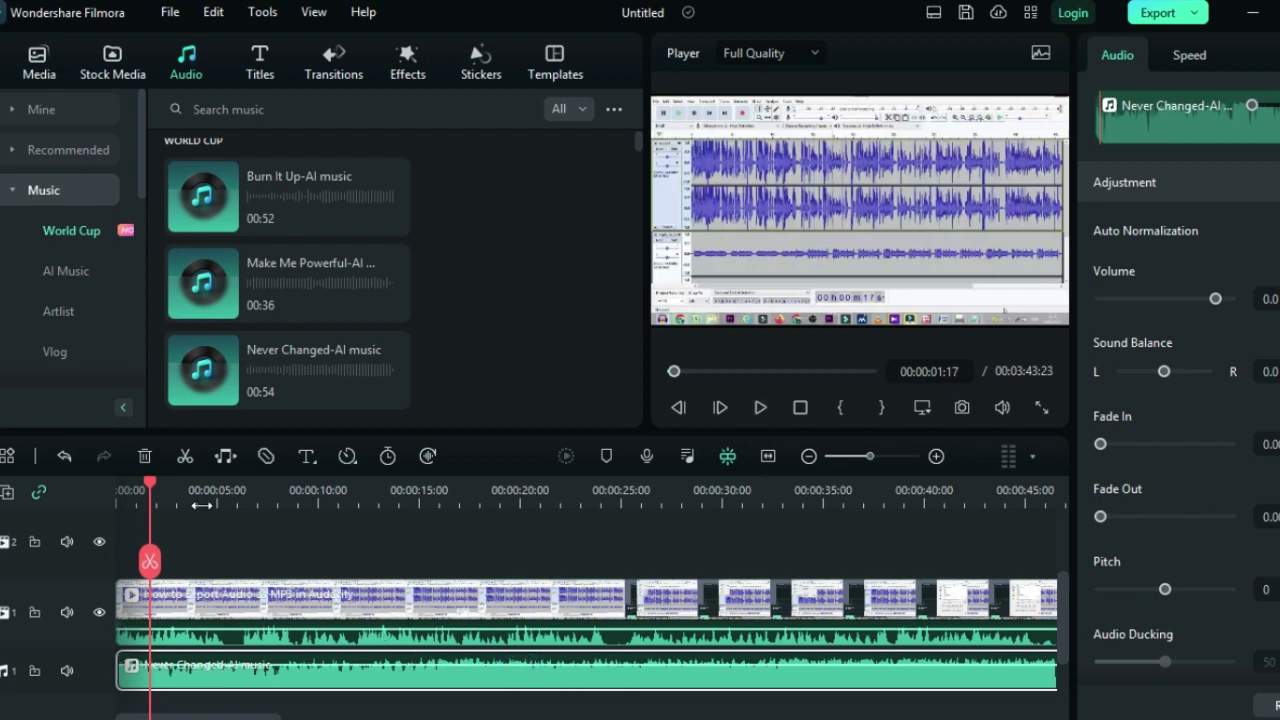
Turn the music clip's volume down to about -24 and play to hear it.
left_click_drag(150, 495, 112, 497)
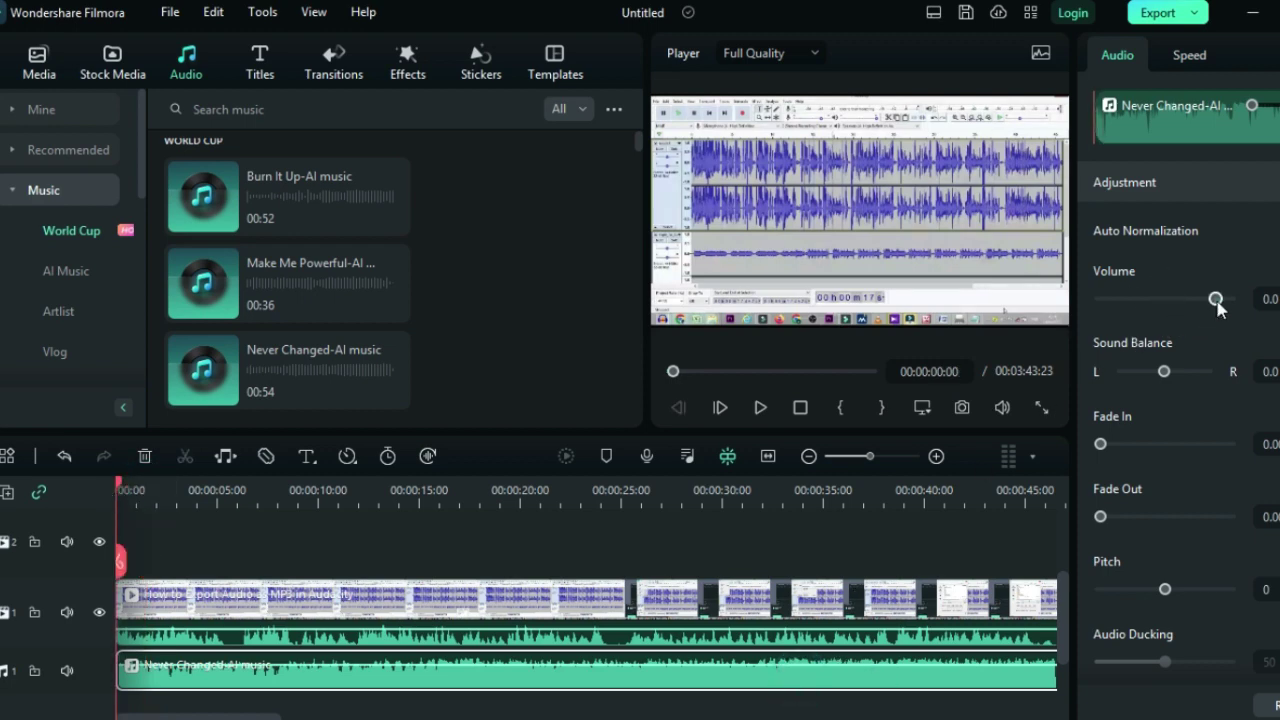
left_click_drag(1215, 299, 1174, 300)
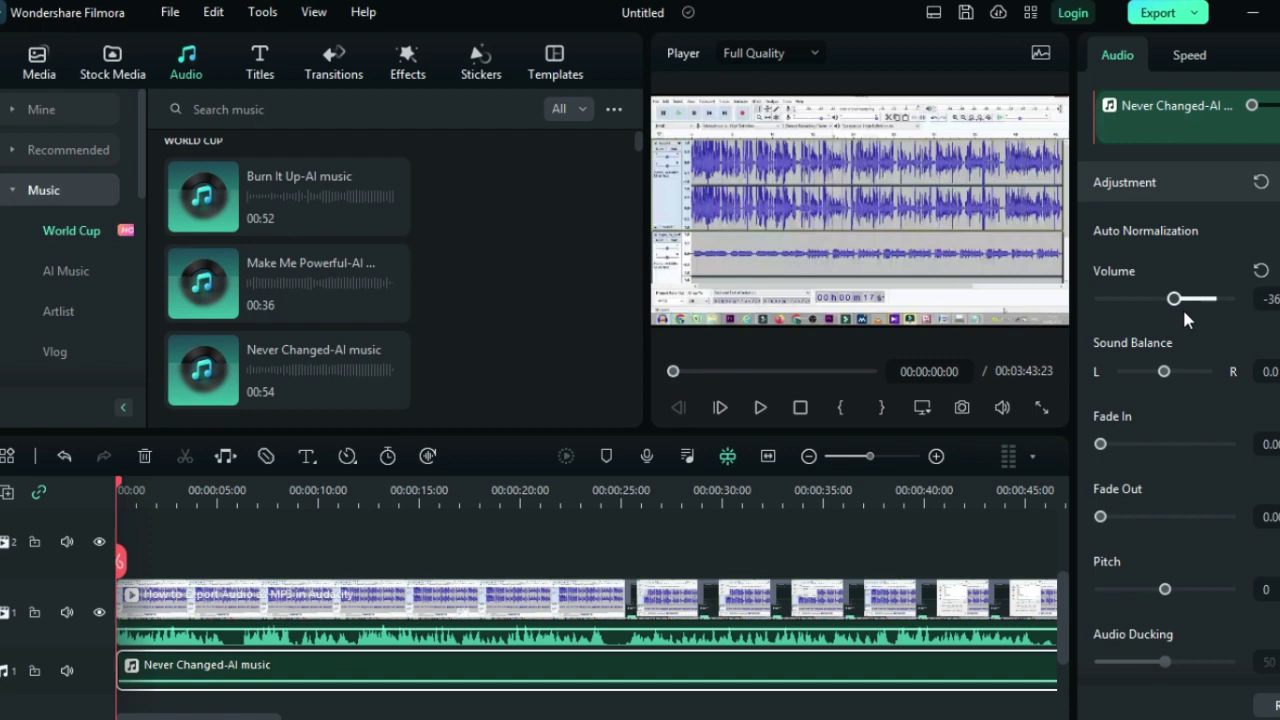
left_click(1185, 302)
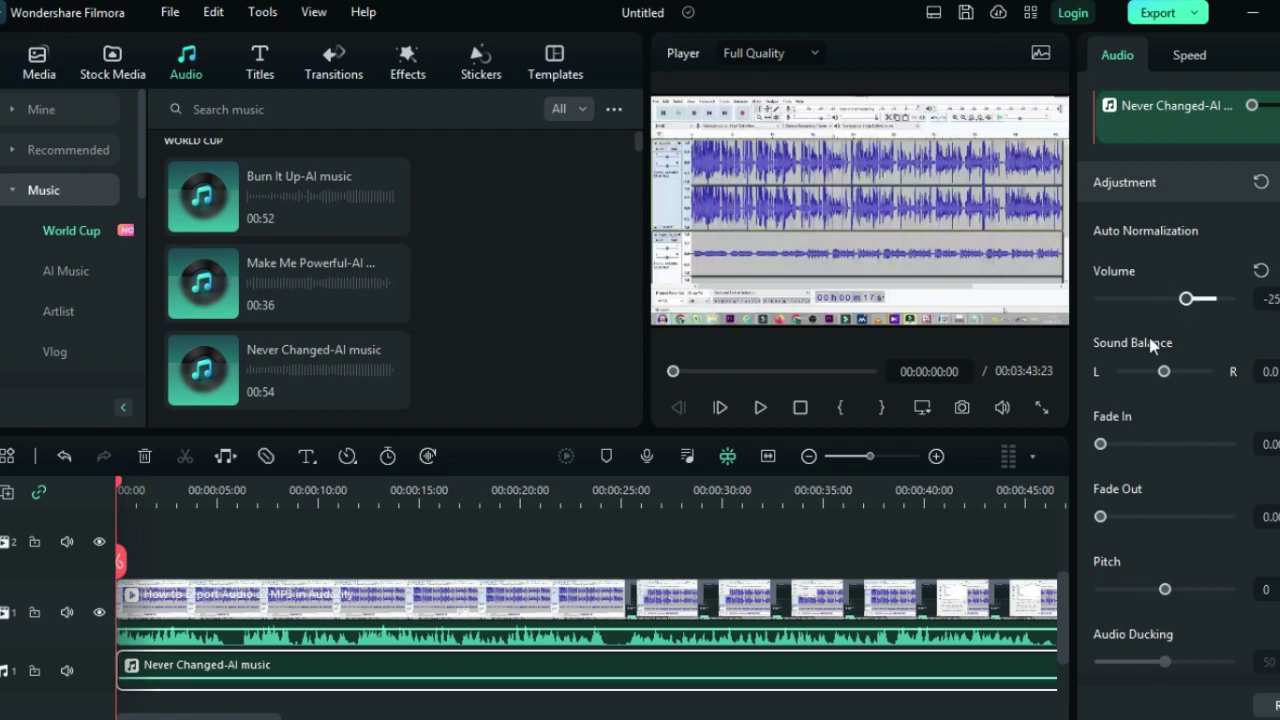
left_click(760, 407)
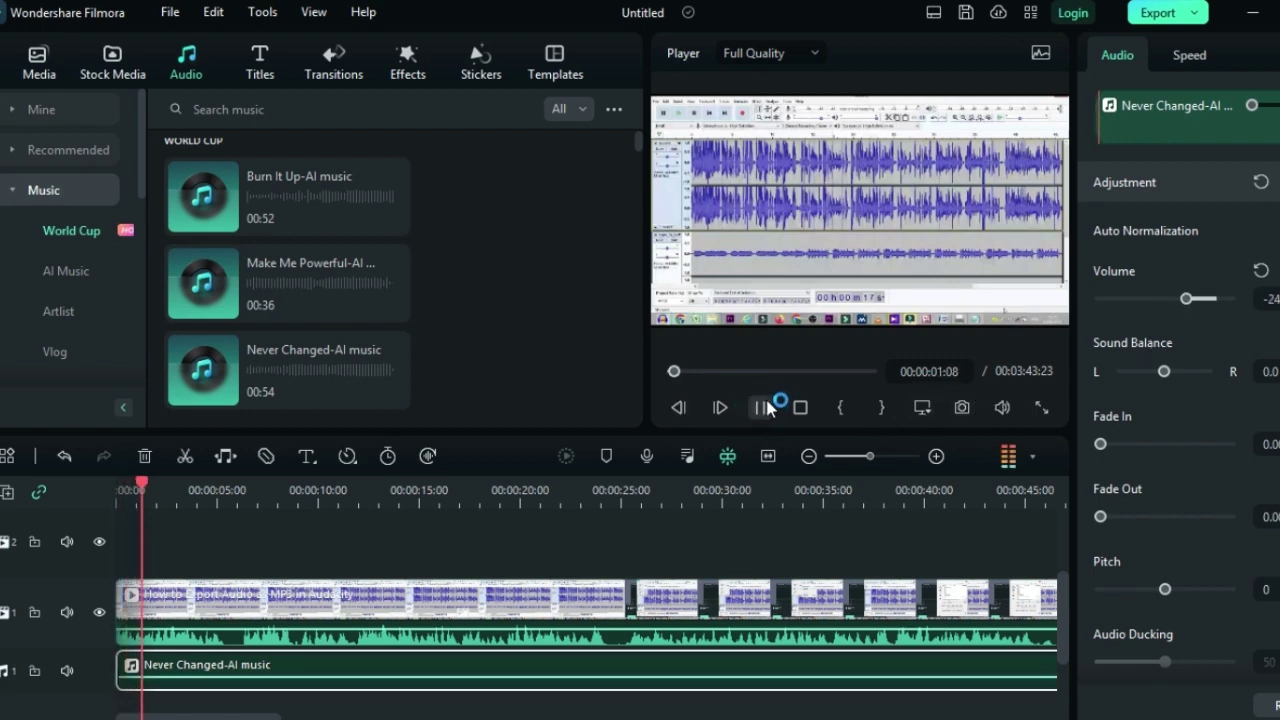
left_click(762, 407)
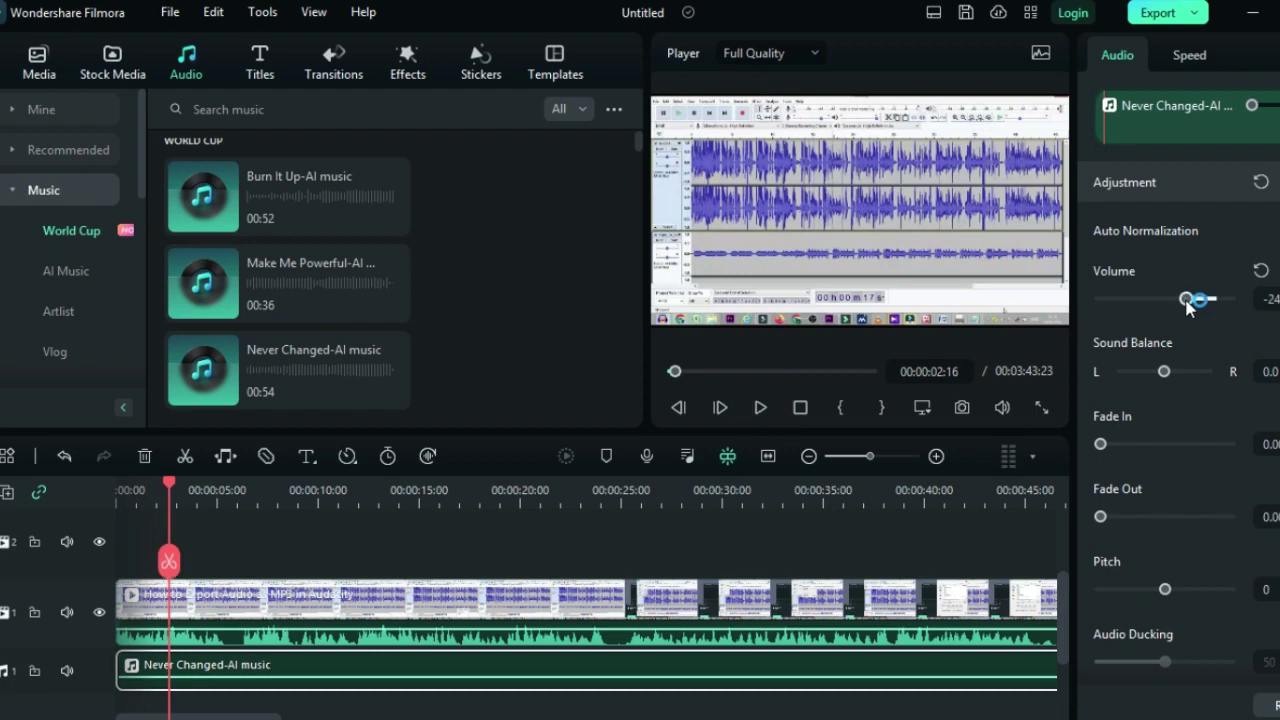
Raise the music volume to about -17 and play to confirm the level.
left_click_drag(1187, 301, 1194, 301)
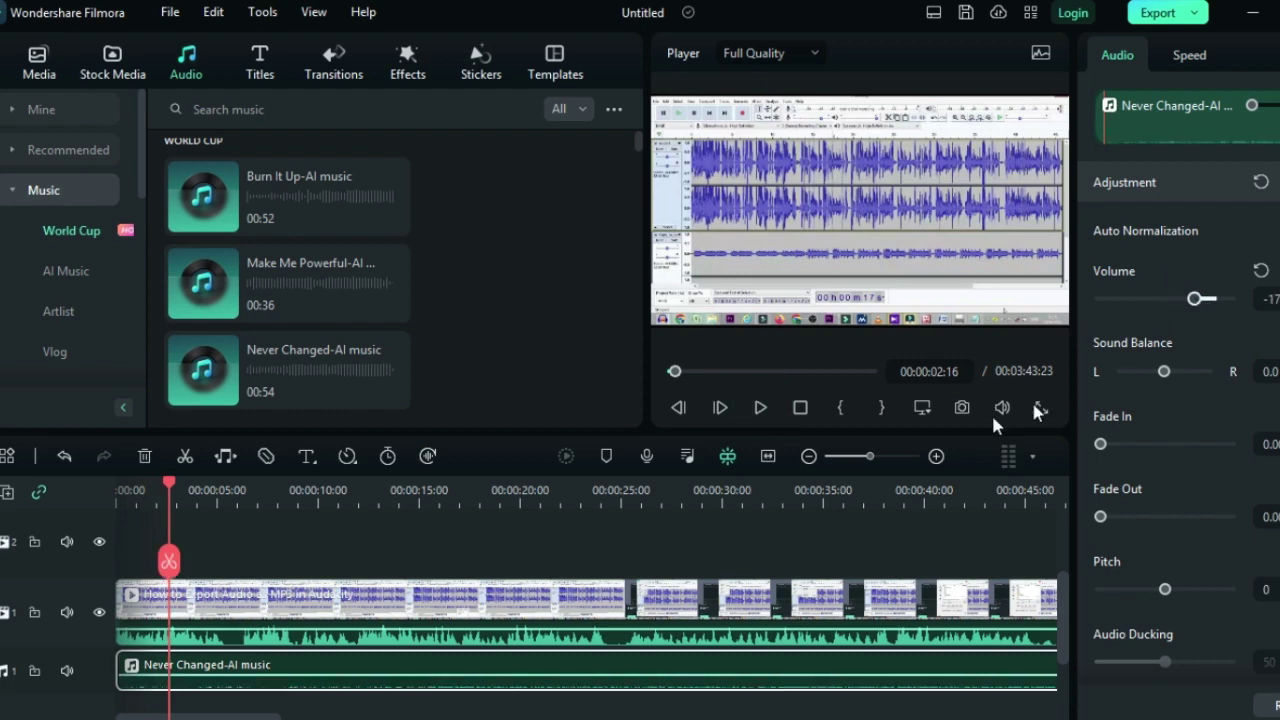
left_click(760, 407)
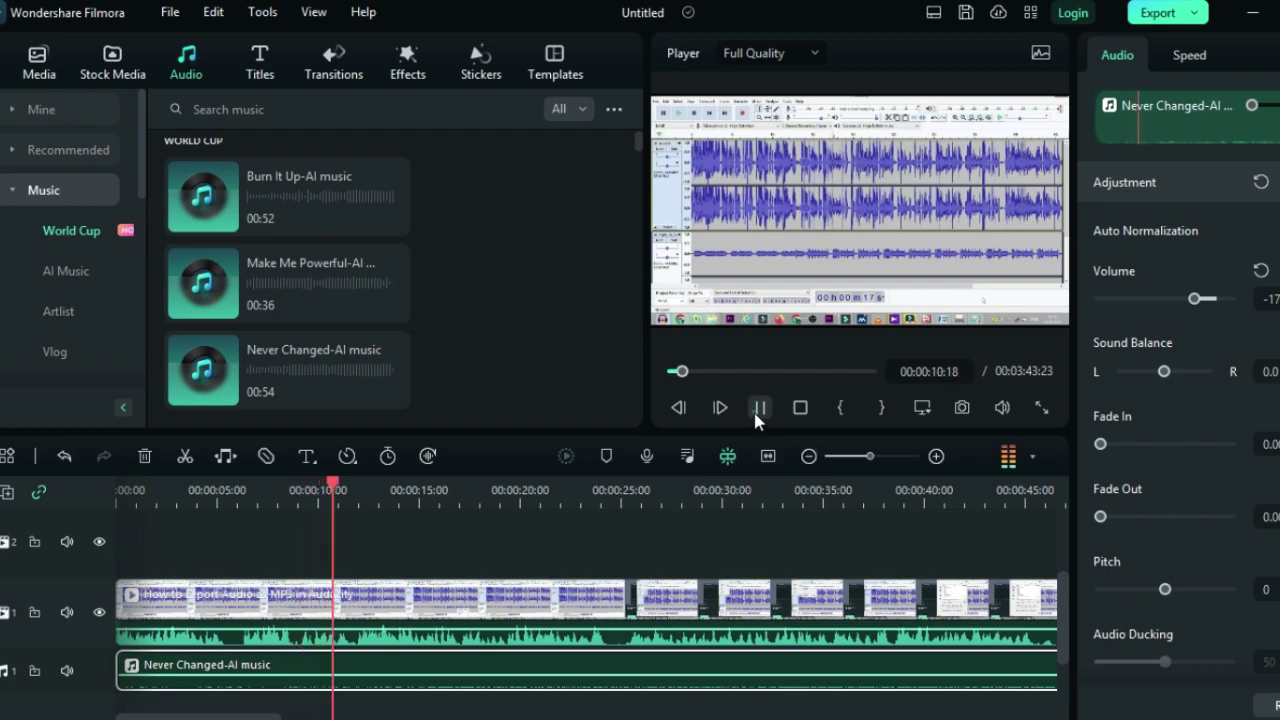
left_click(759, 408)
left_click(533, 372)
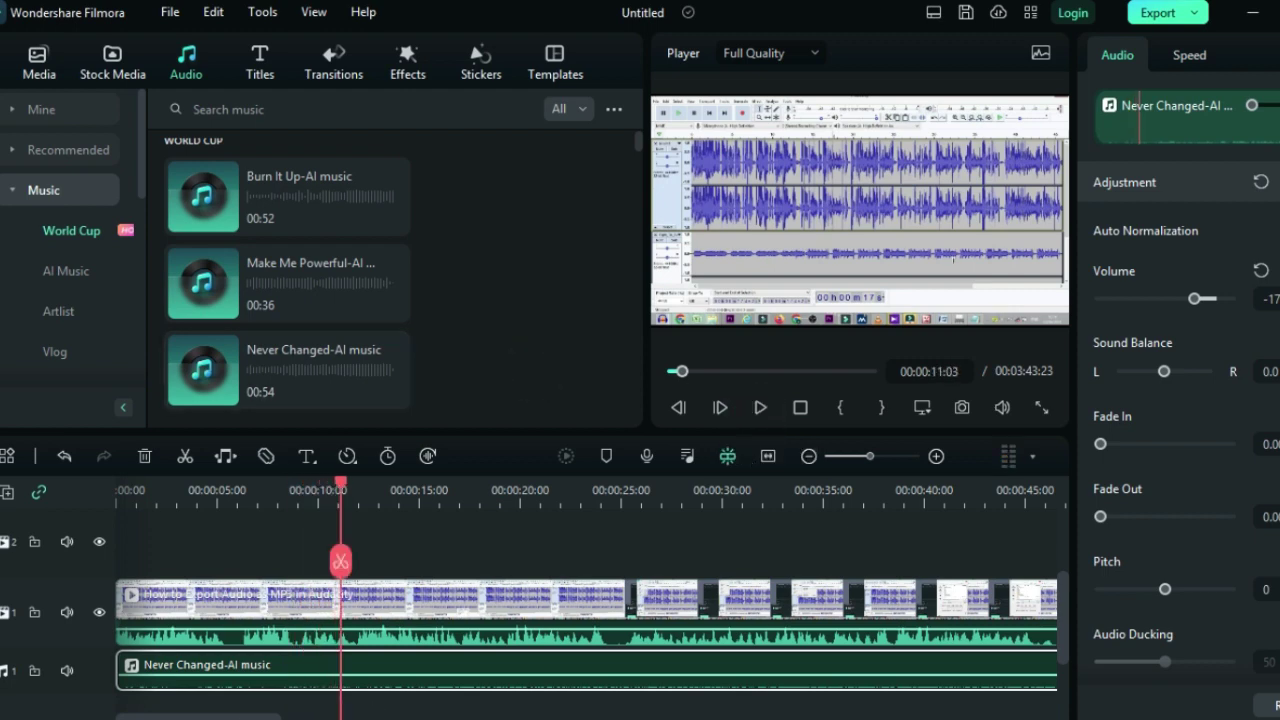
left_click_drag(245, 717, 427, 717)
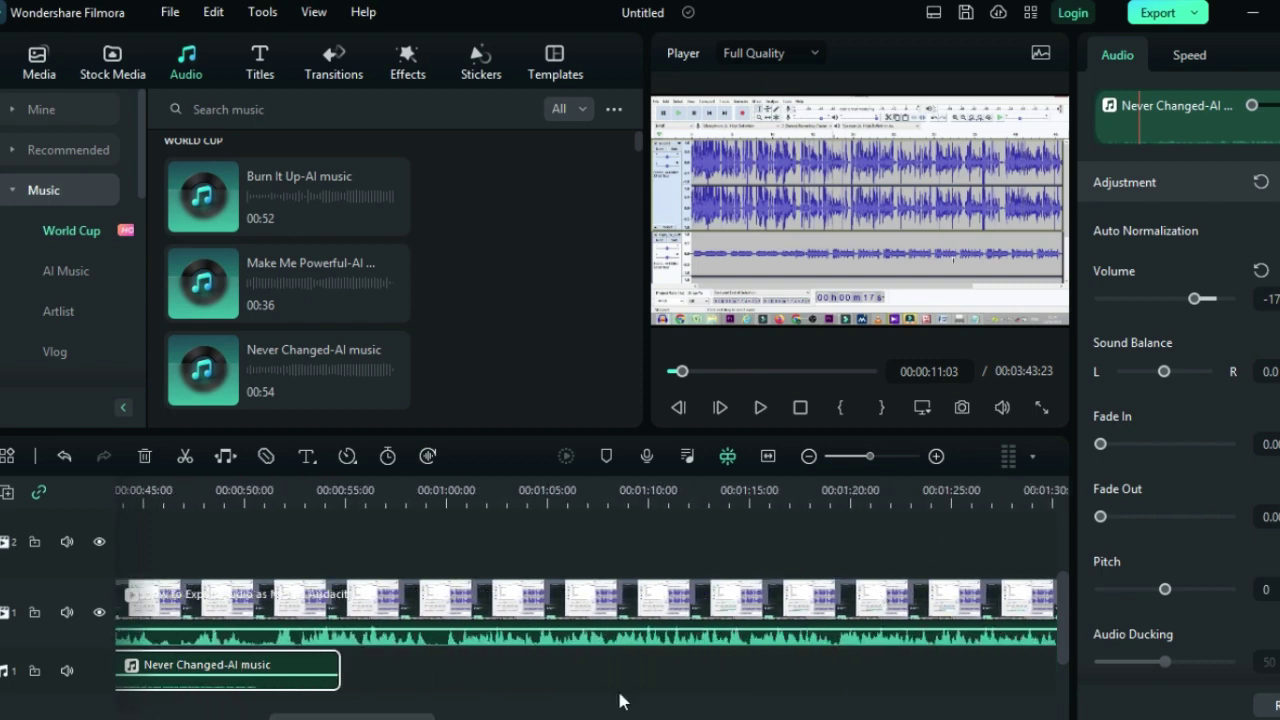
left_click(501, 695)
left_click(257, 668)
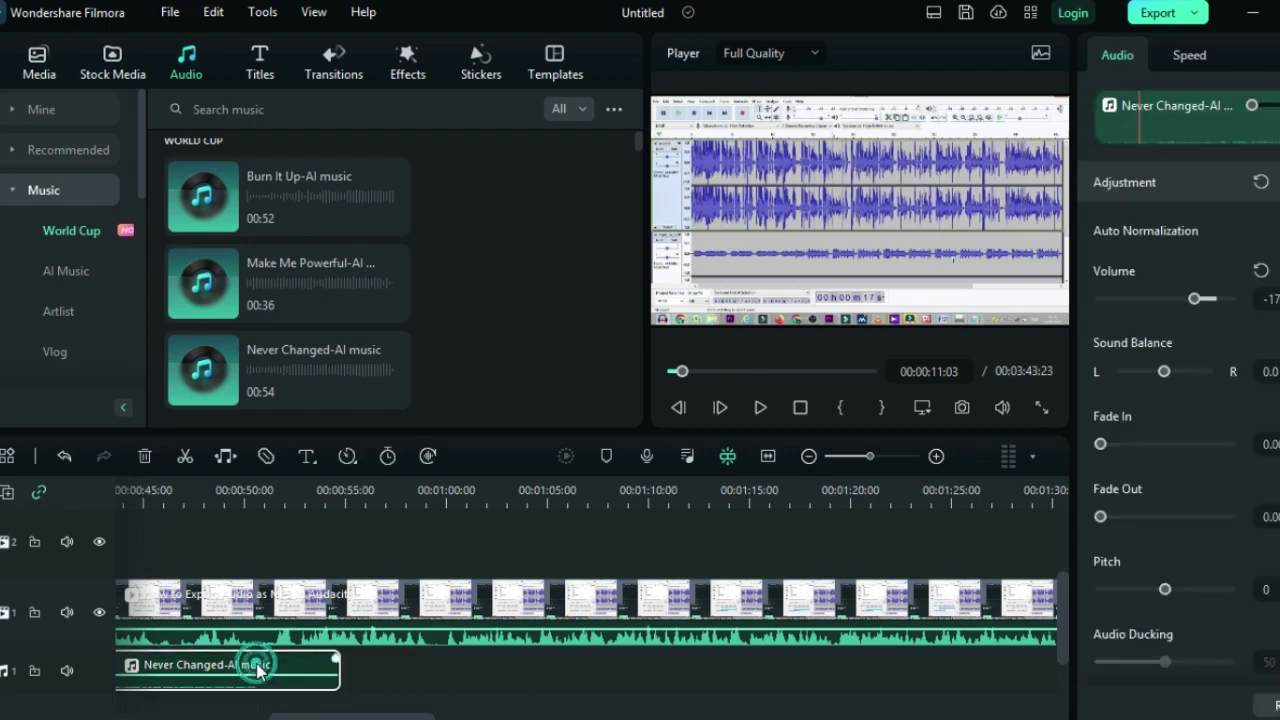
right_click(257, 668)
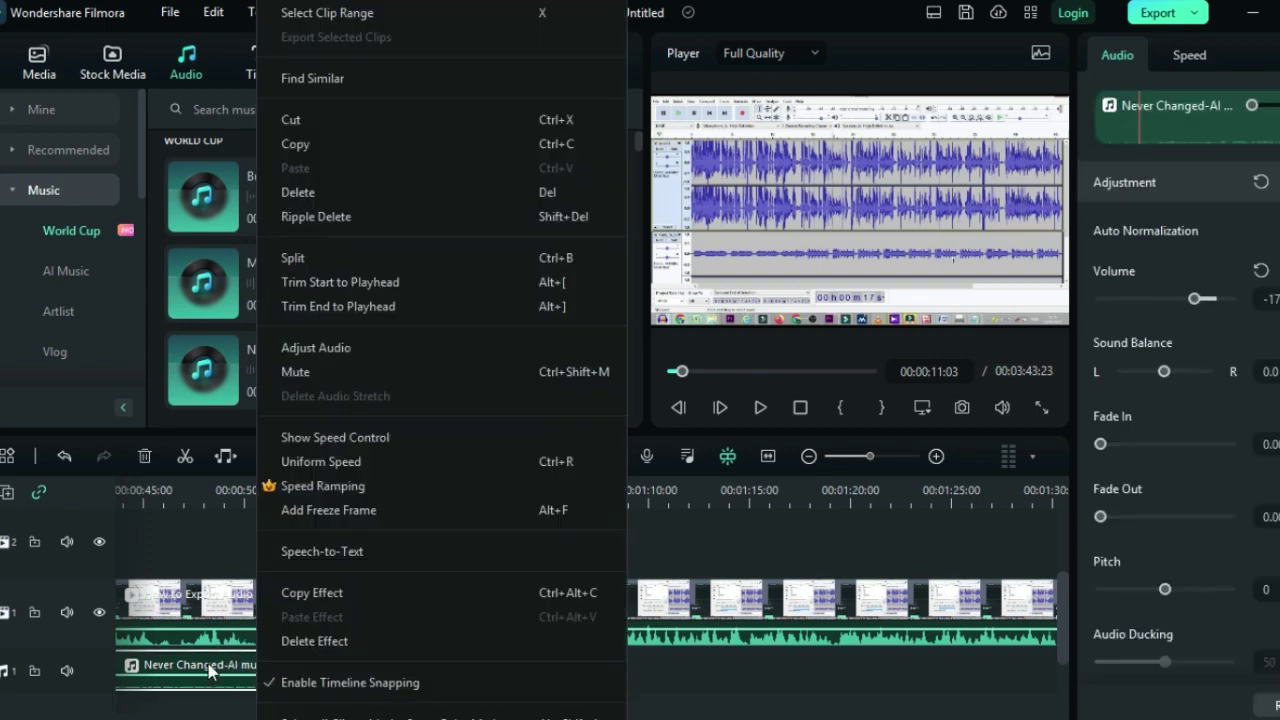
left_click(327, 149)
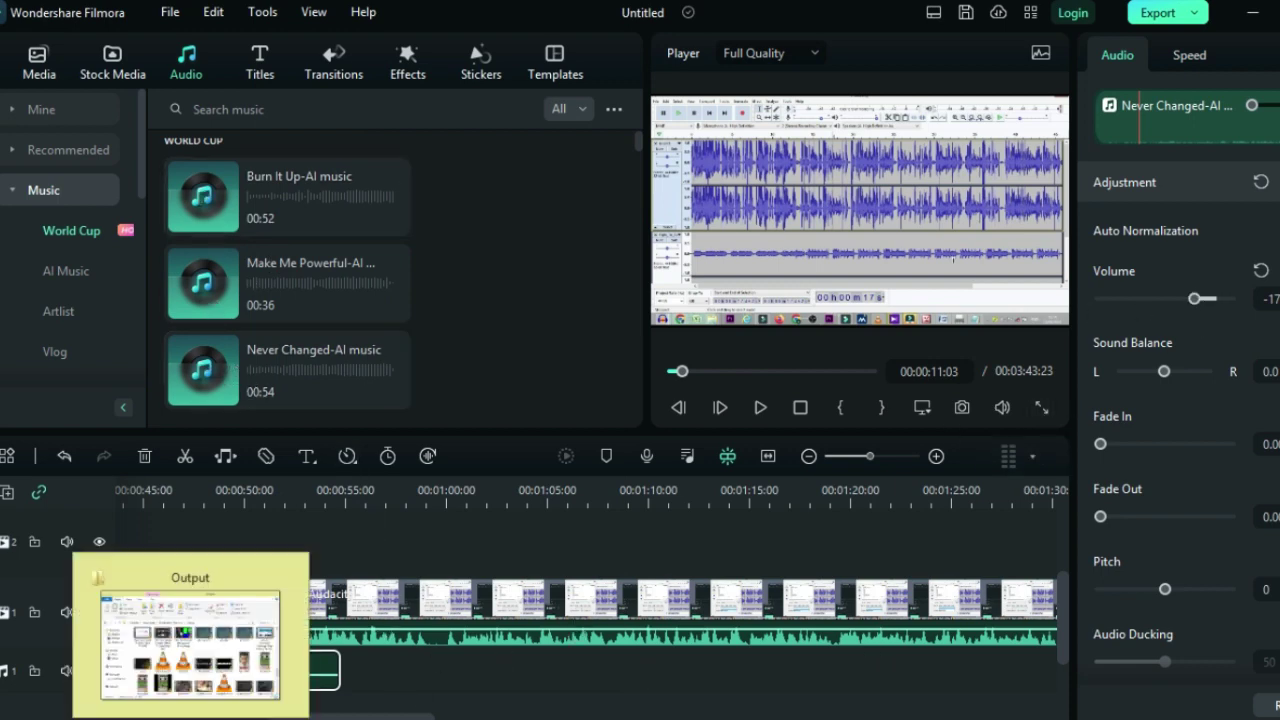
left_click(532, 678)
left_click(280, 690)
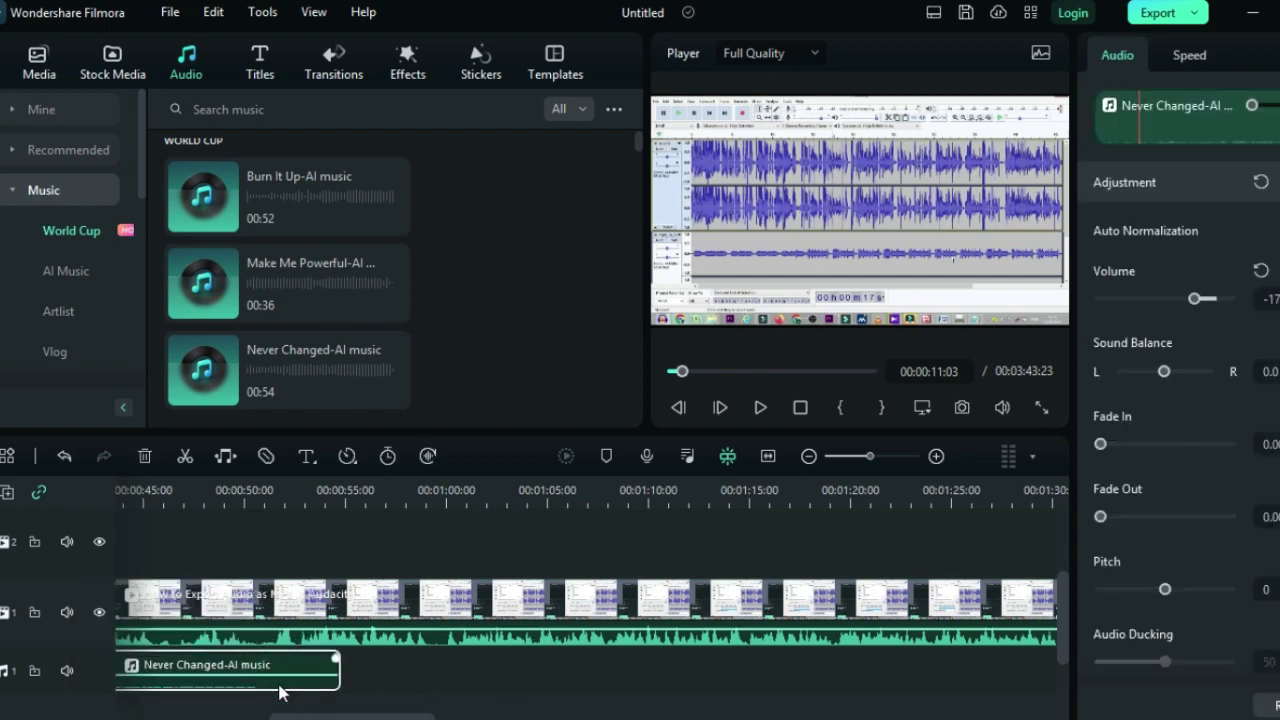
right_click(280, 690)
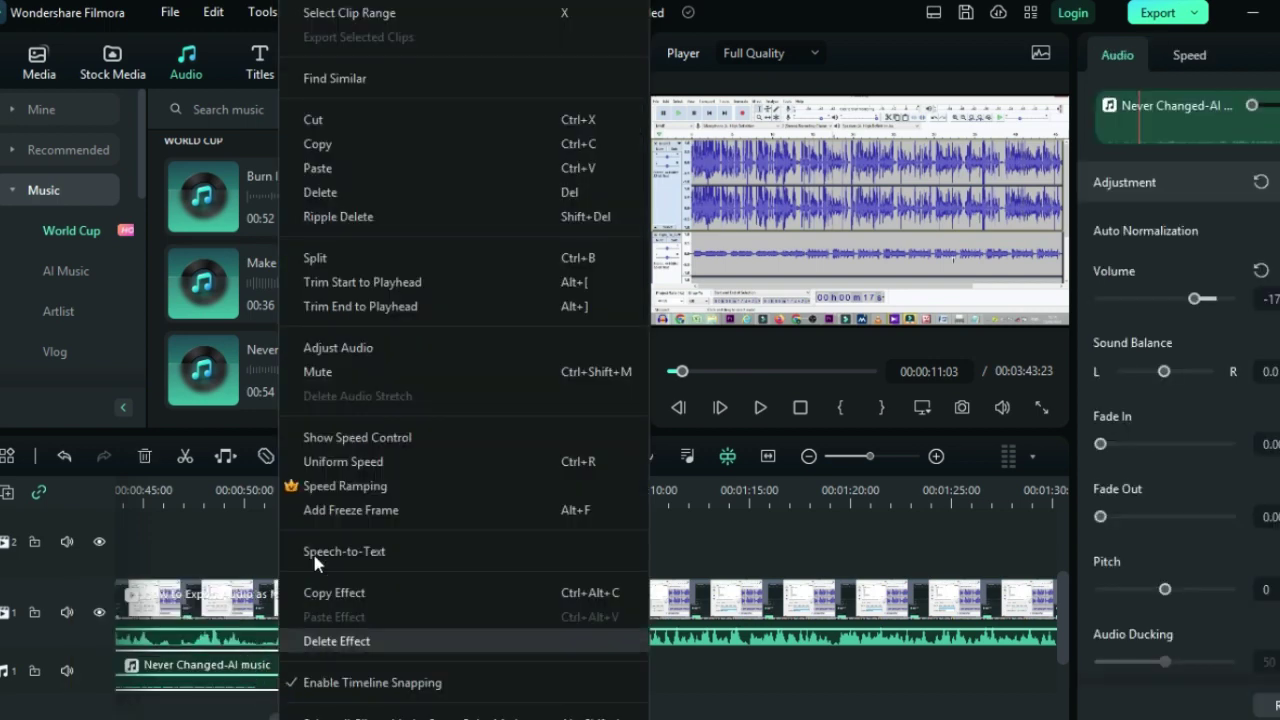
left_click(348, 148)
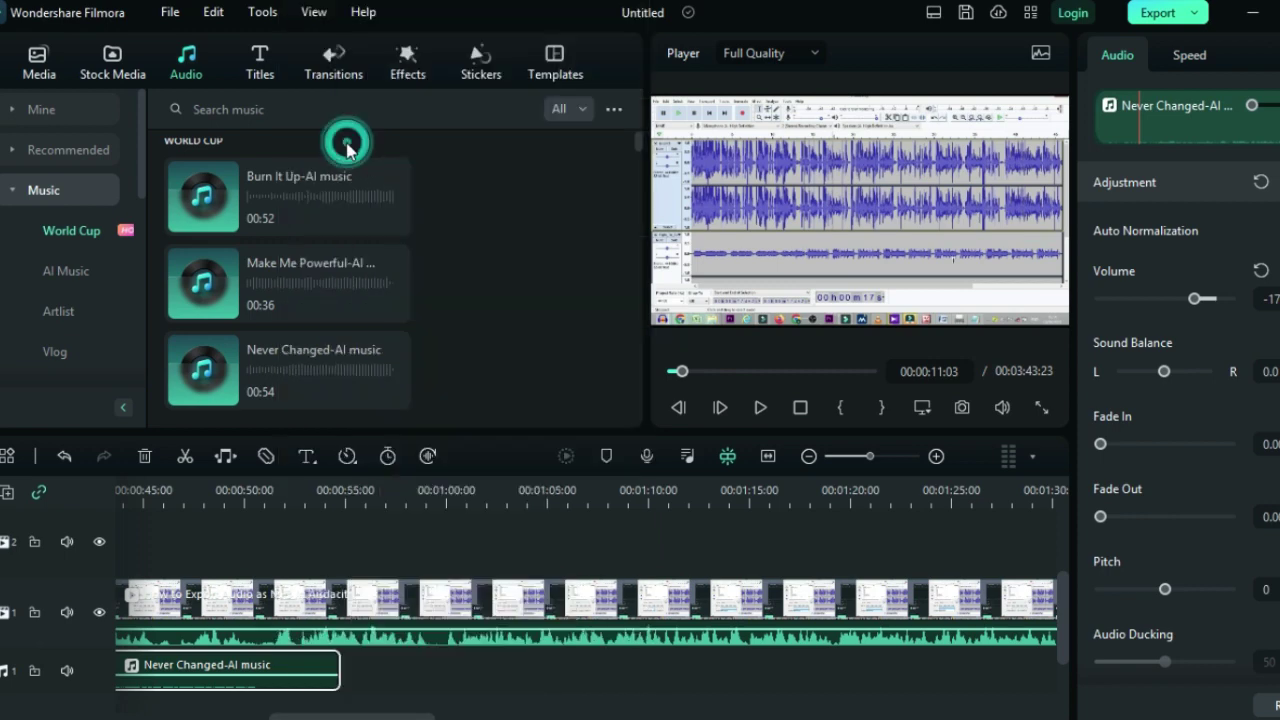
Paste a second copy of the music clip right after the first, at about 00:00:55.
left_click(355, 684)
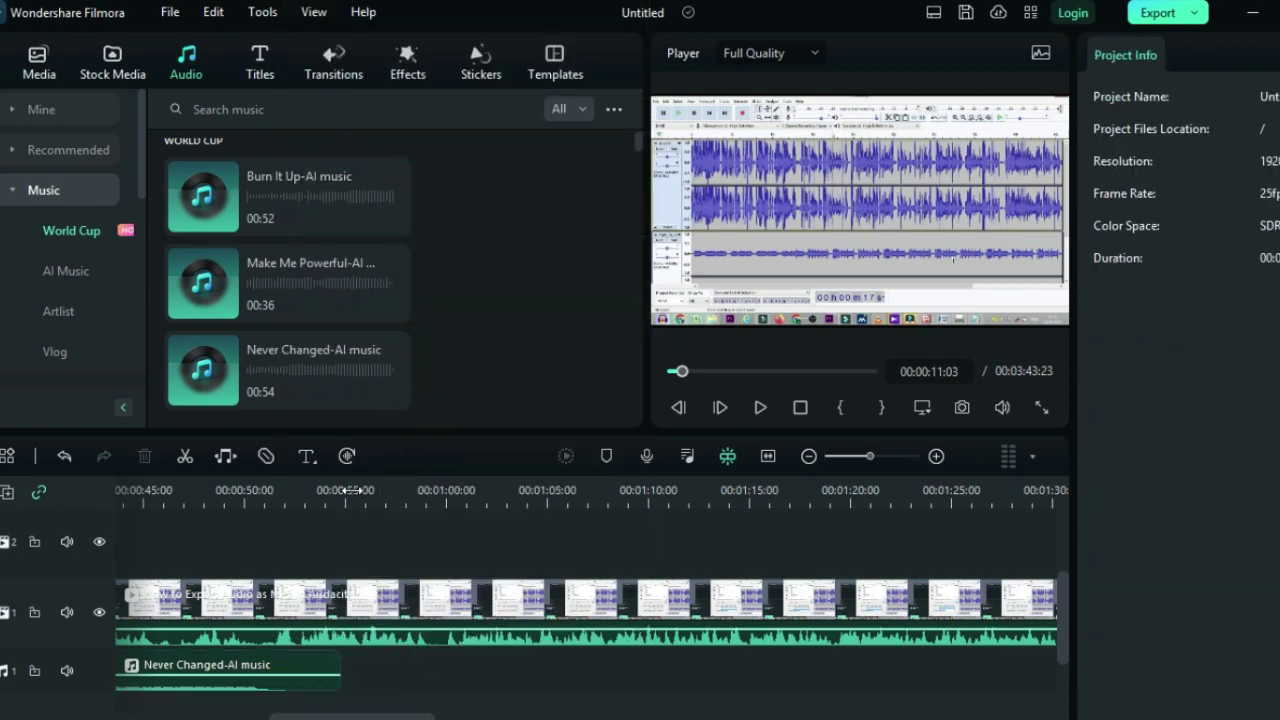
left_click(347, 495)
left_click(344, 502)
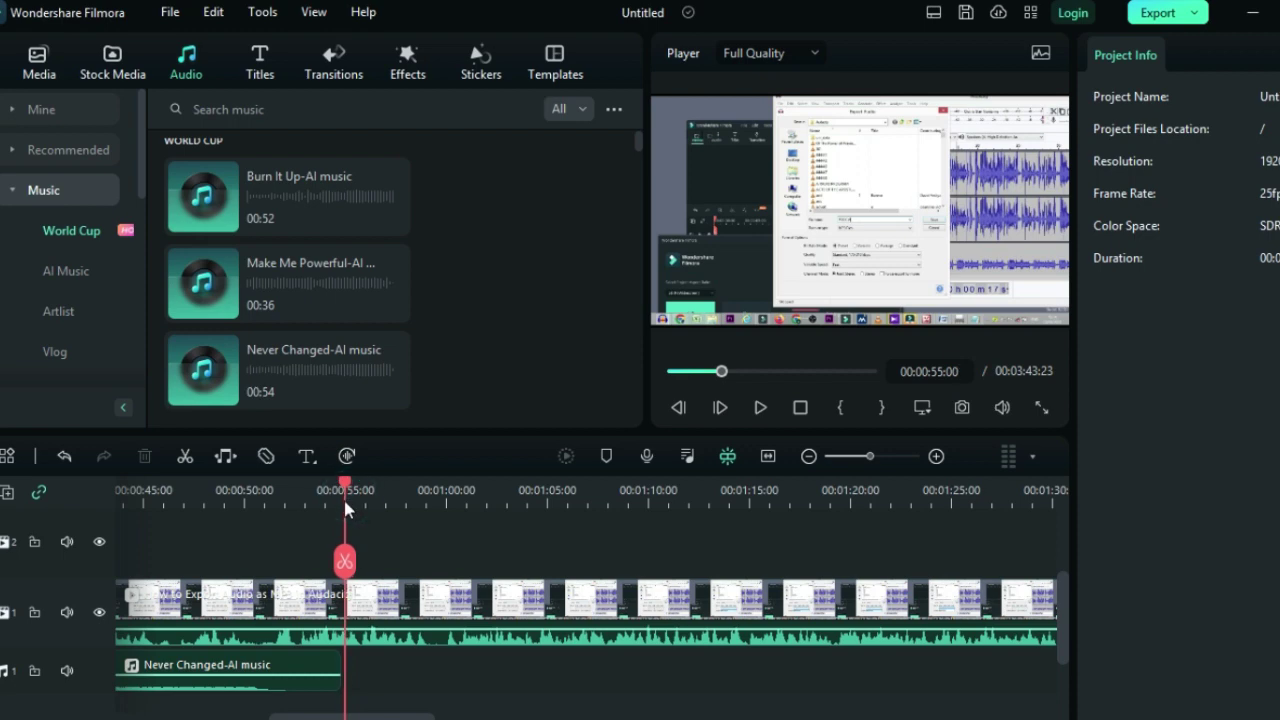
right_click(360, 685)
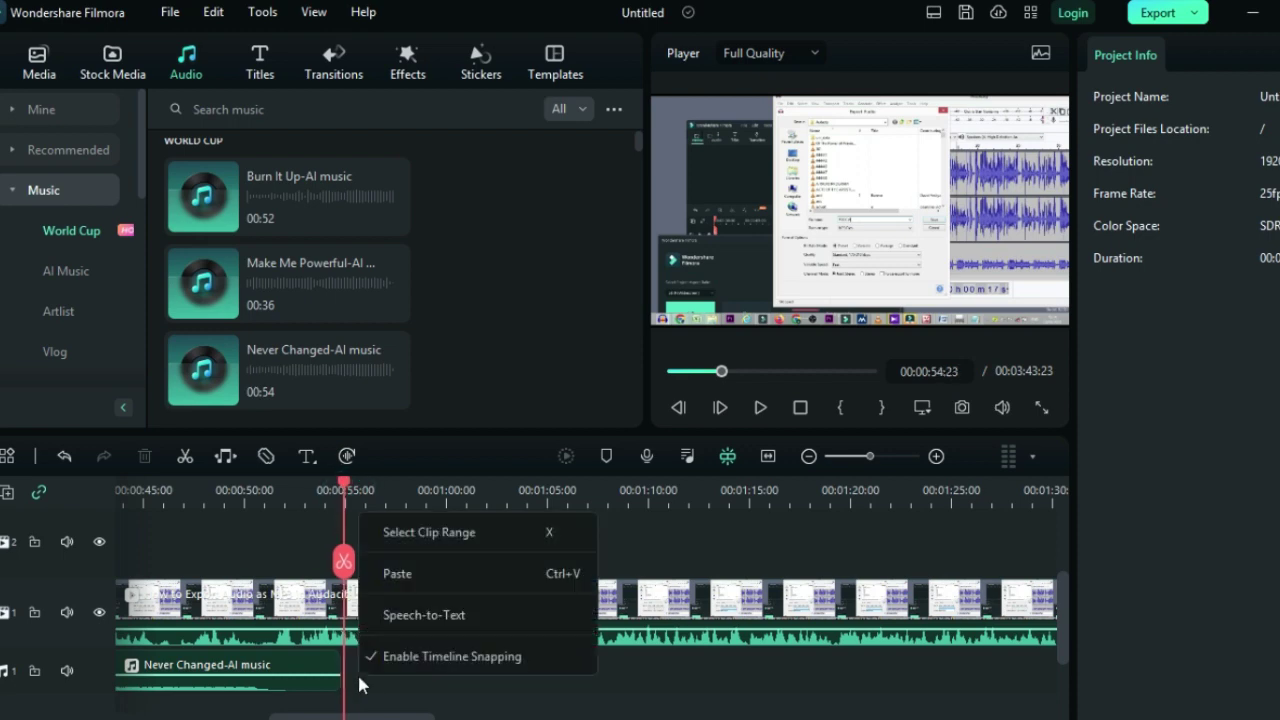
left_click(395, 574)
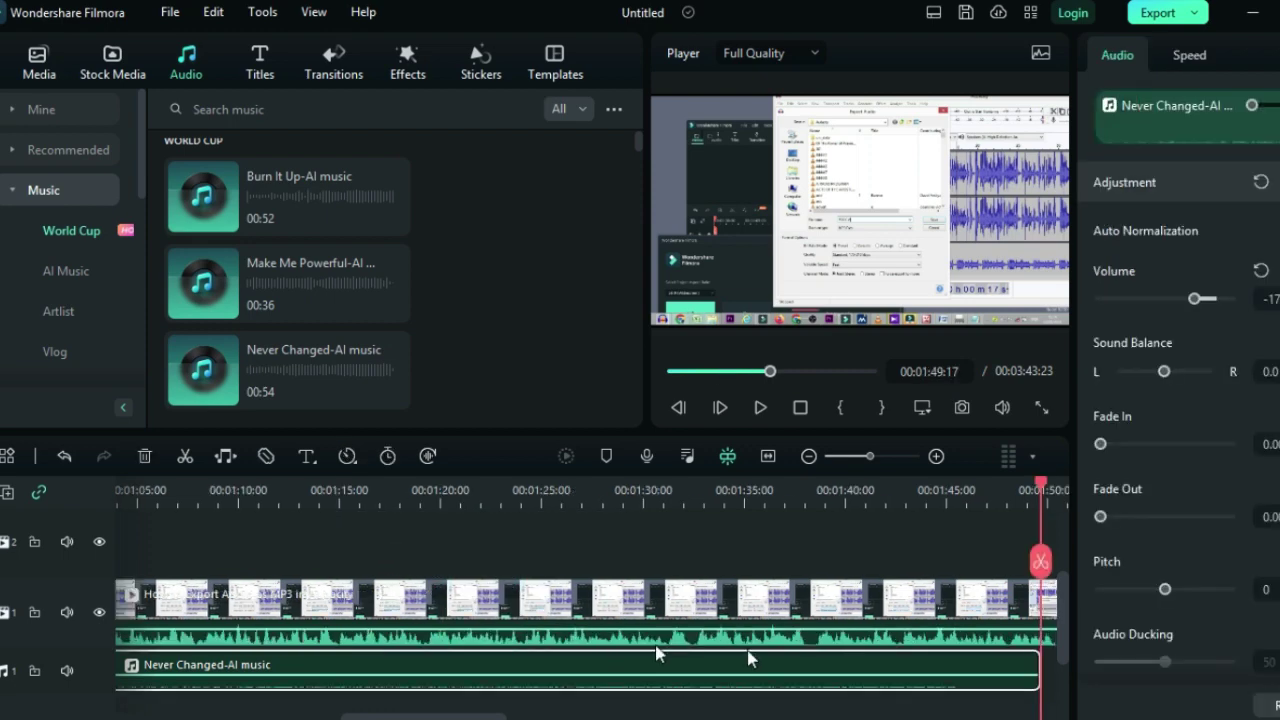
left_click_drag(424, 716, 457, 716)
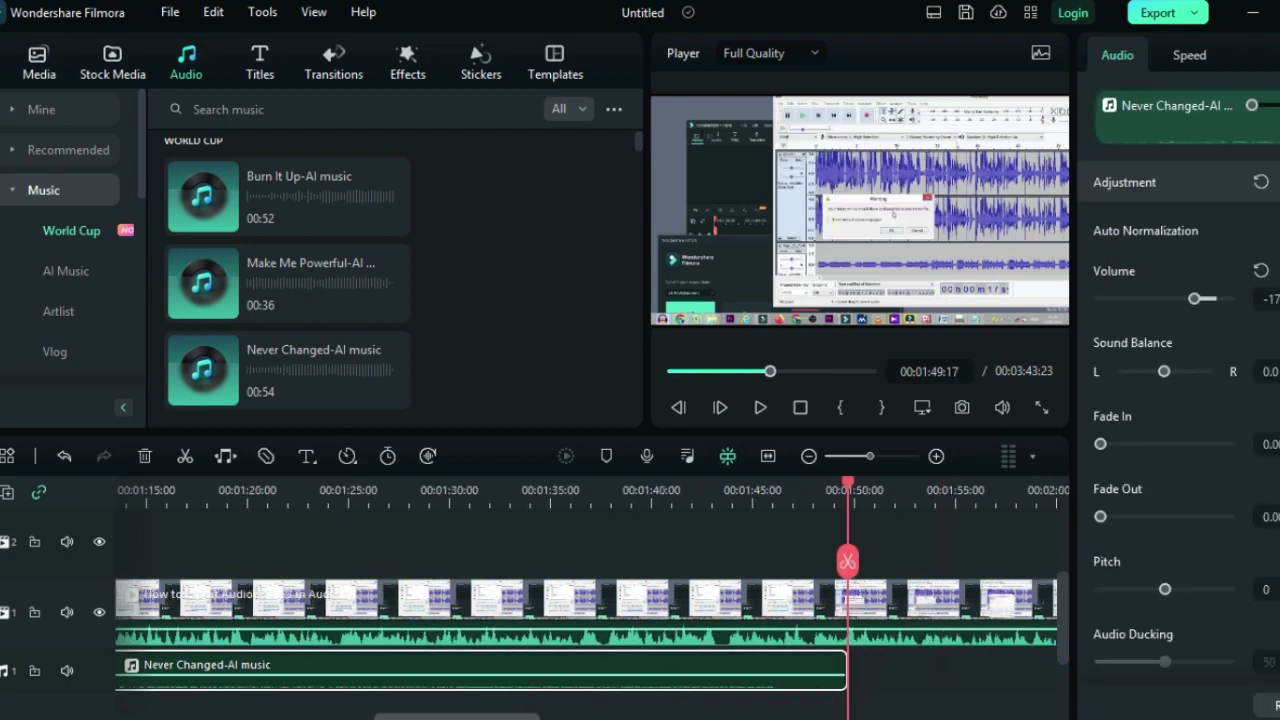
left_click(618, 716)
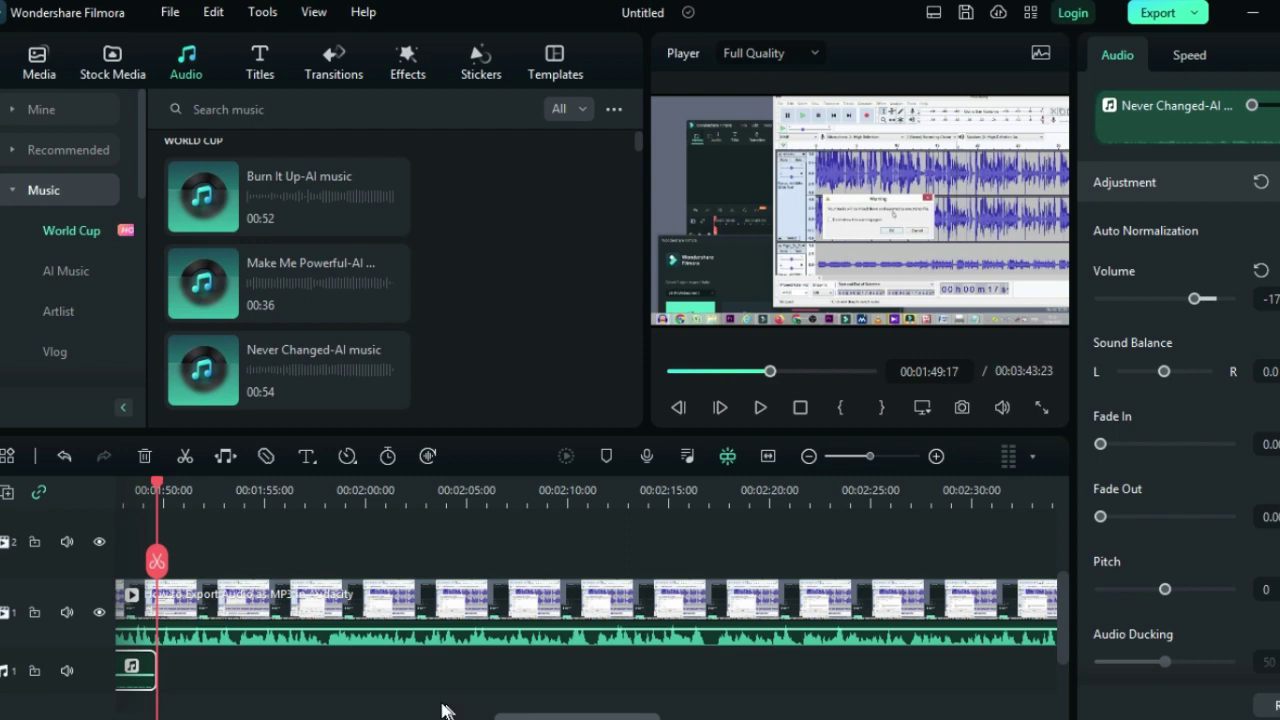
Paste third, fourth and fifth music copies end to end, past the video's end.
right_click(260, 682)
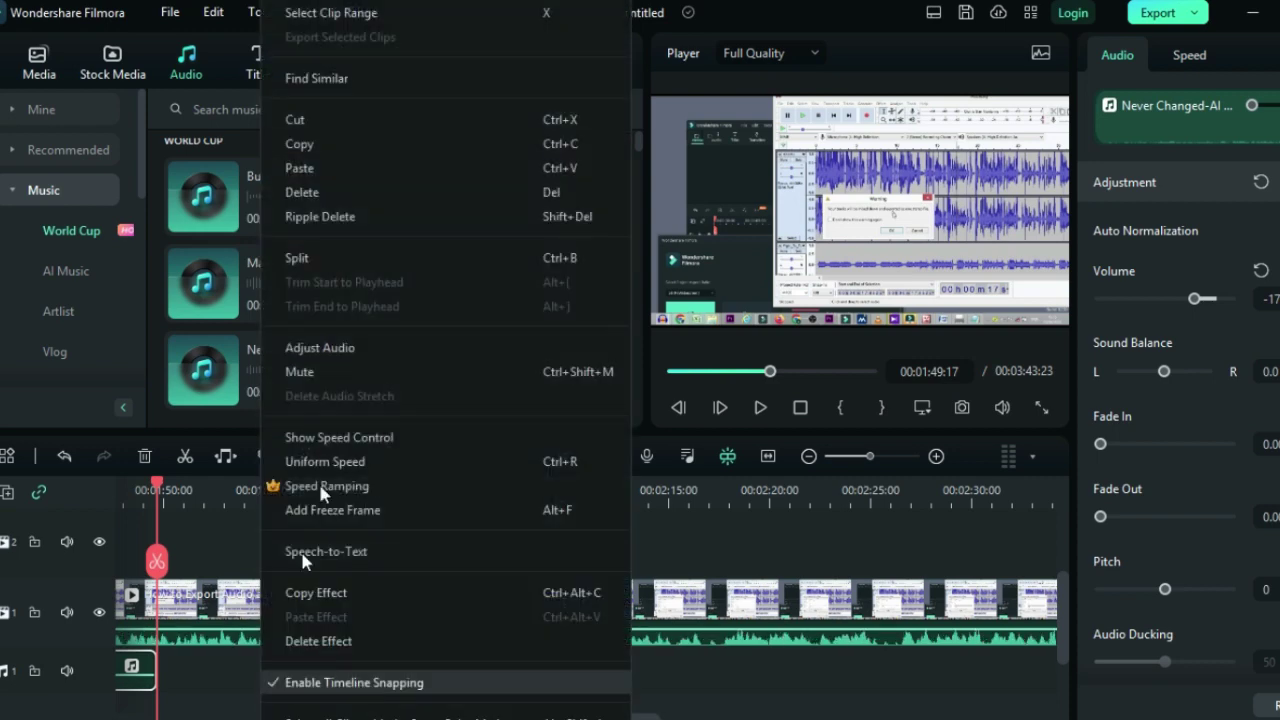
left_click(318, 187)
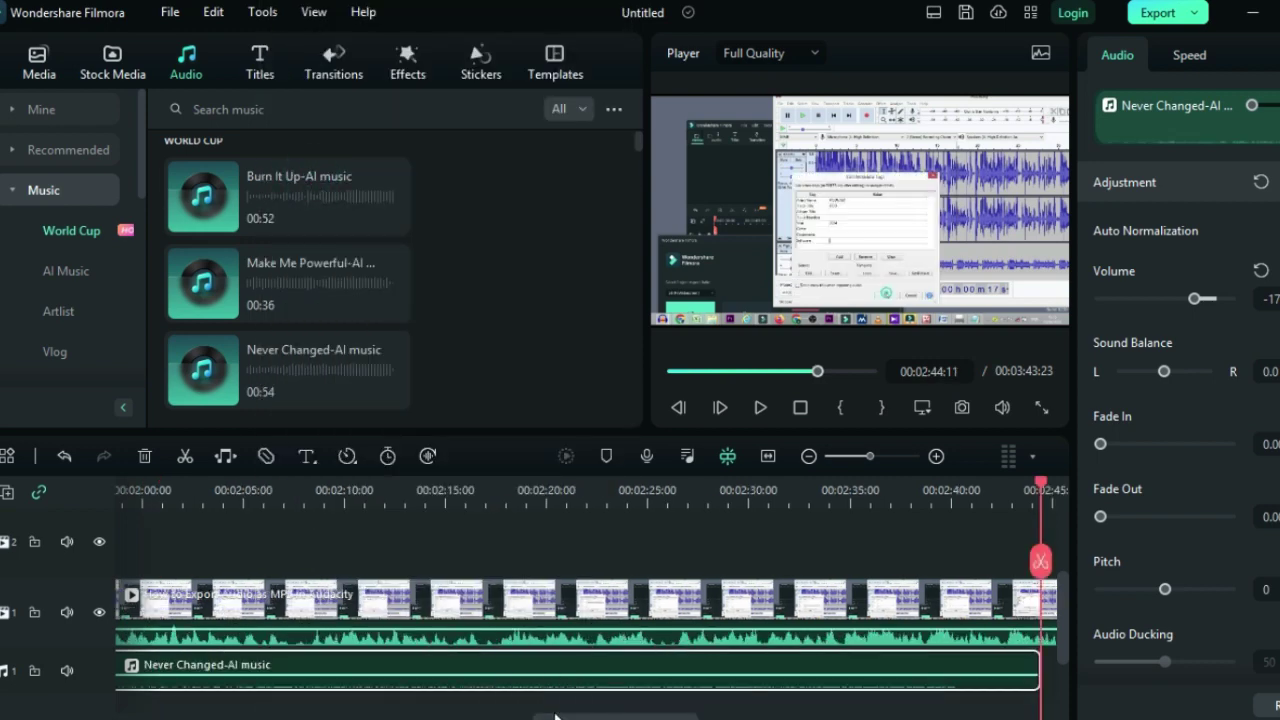
left_click_drag(556, 716, 672, 716)
right_click(401, 678)
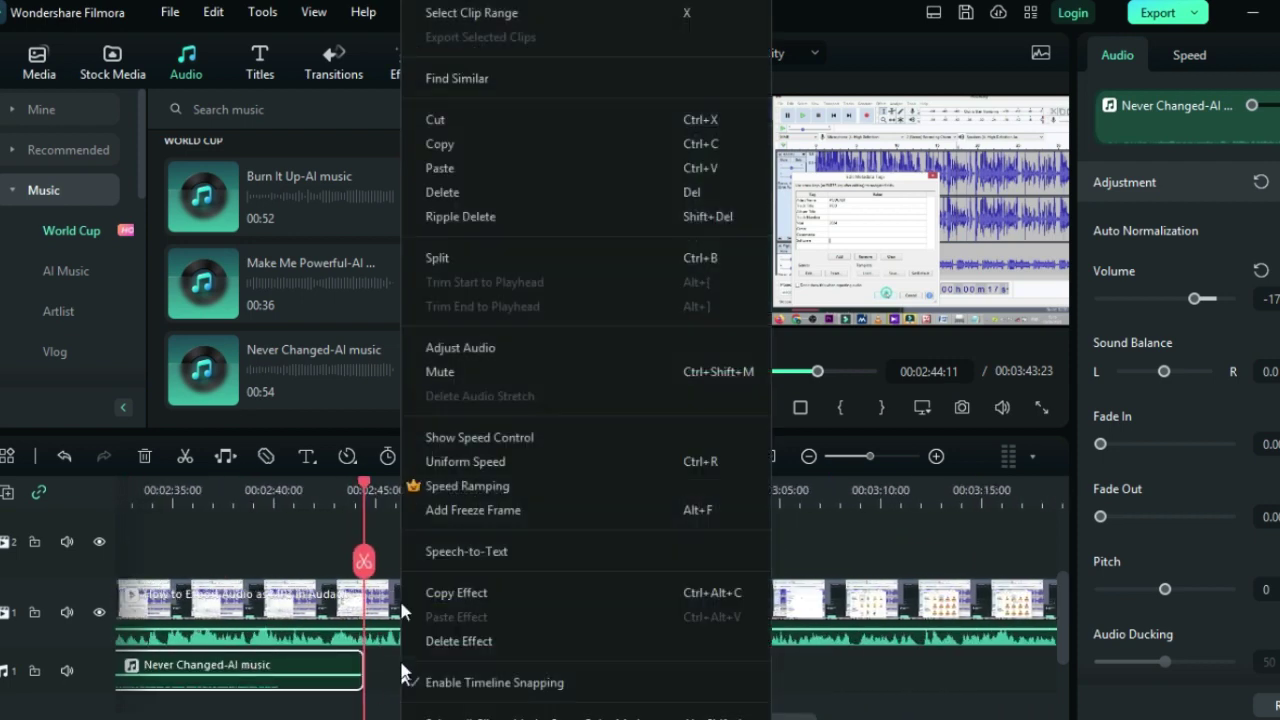
left_click(446, 172)
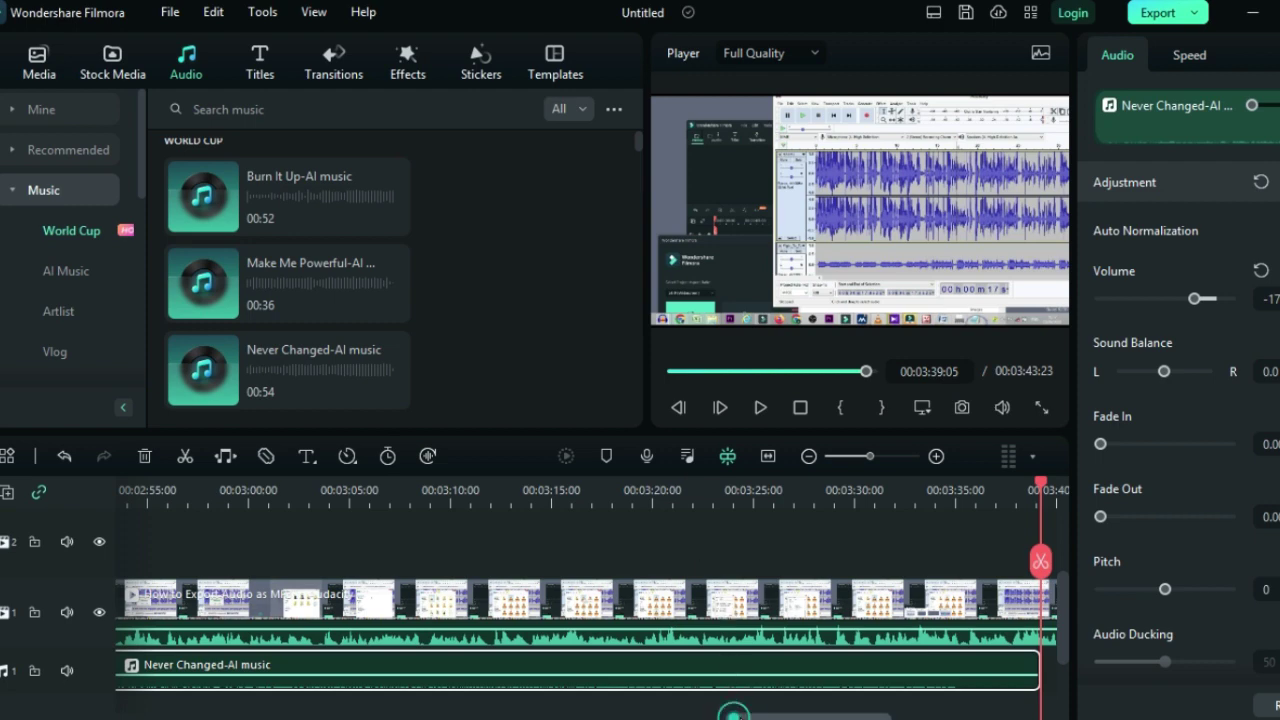
left_click_drag(740, 717, 838, 716)
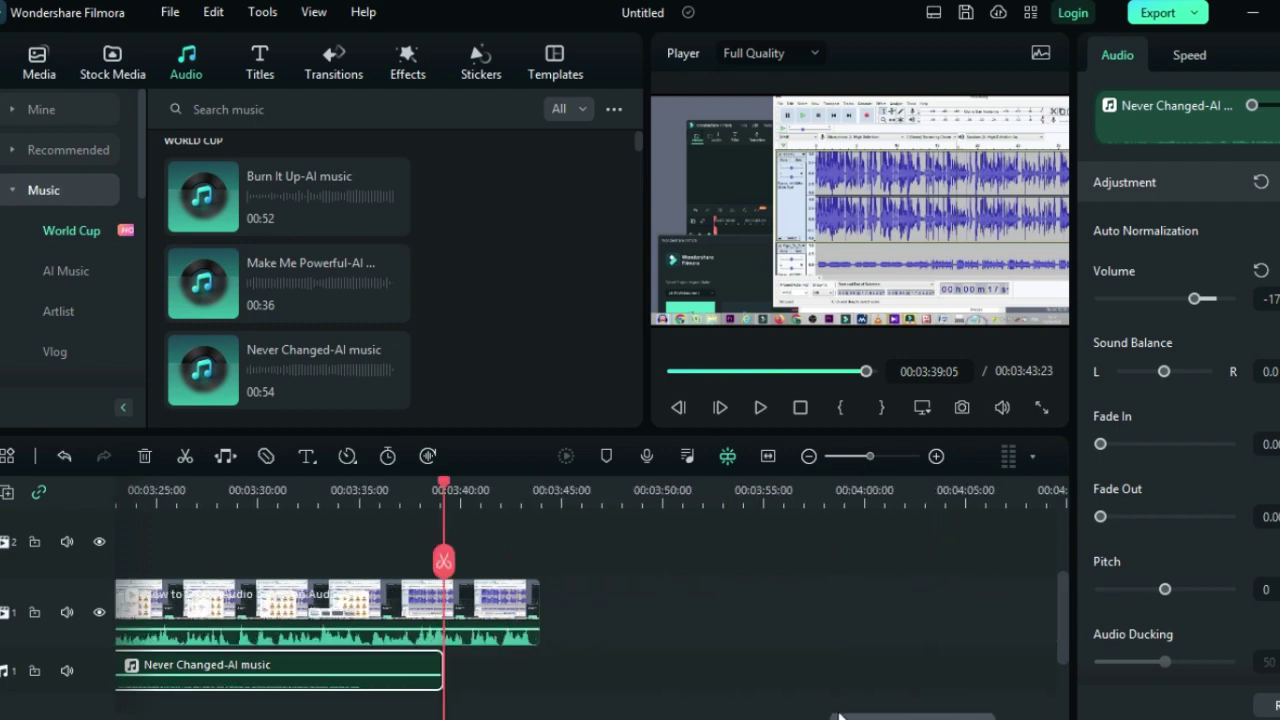
right_click(457, 673)
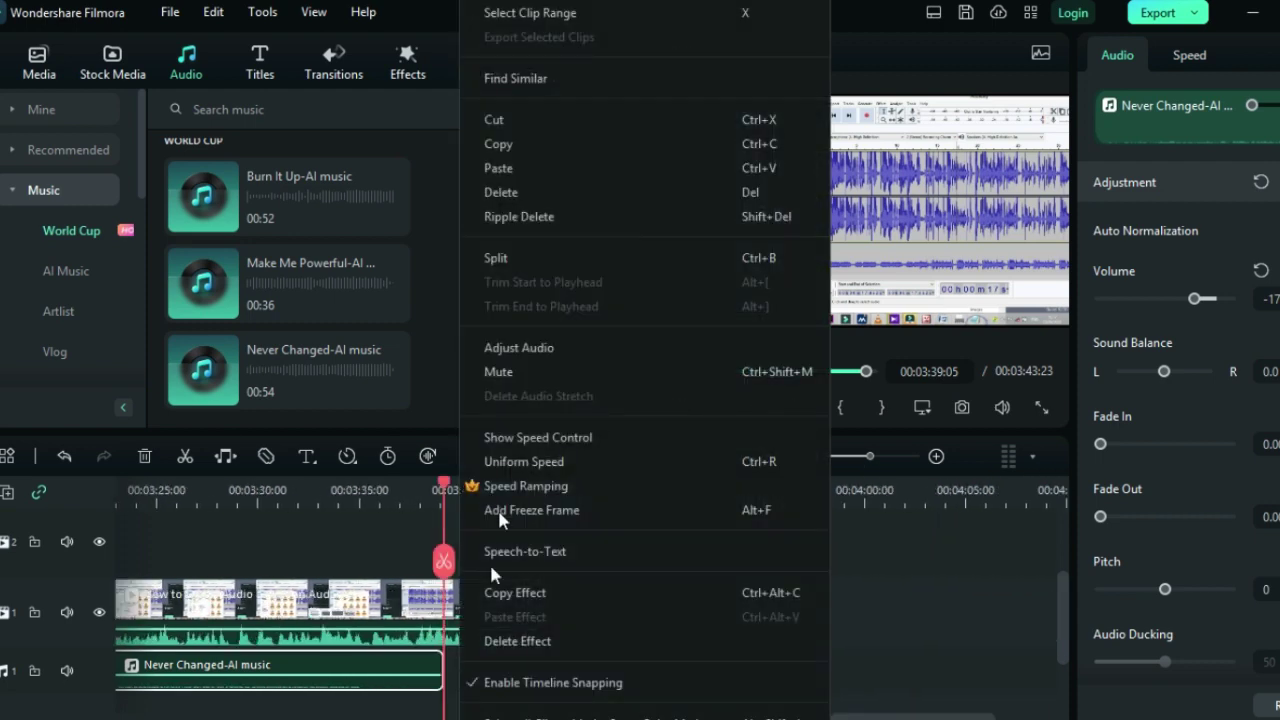
left_click(500, 170)
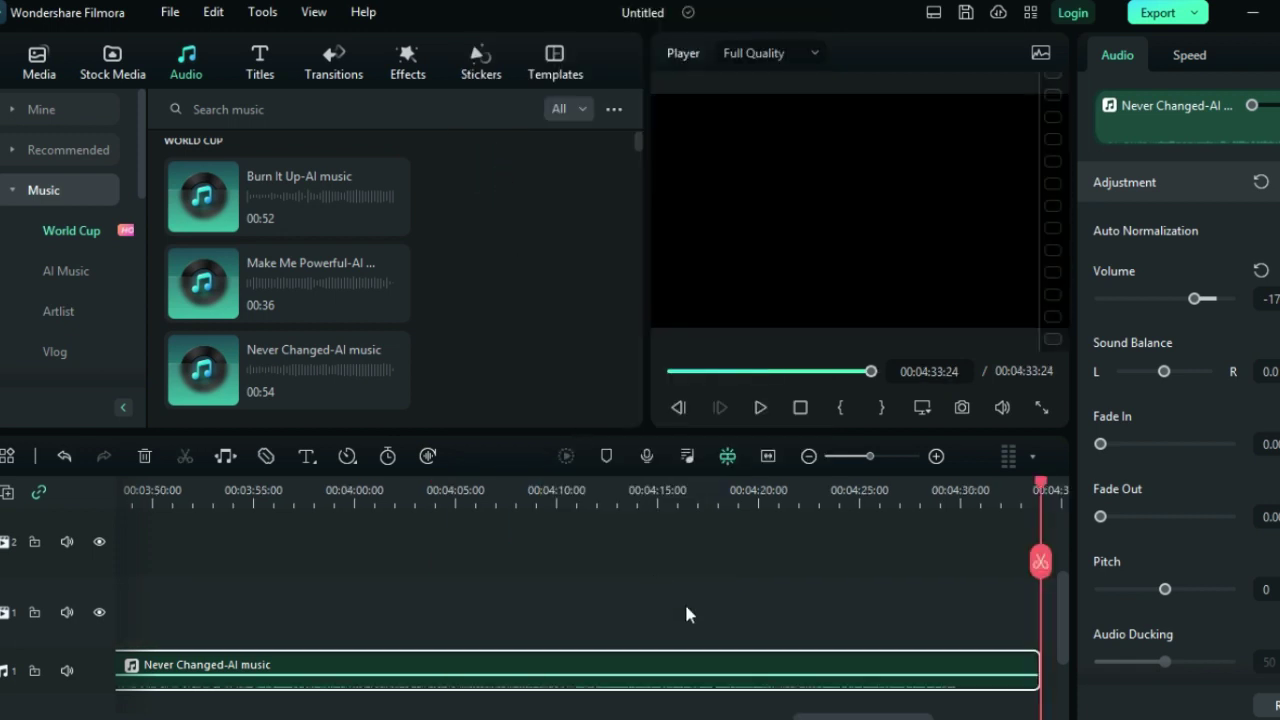
Split the last music copy at the video's final frame.
left_click_drag(808, 716, 780, 716)
scroll(714, 625, "left", 5)
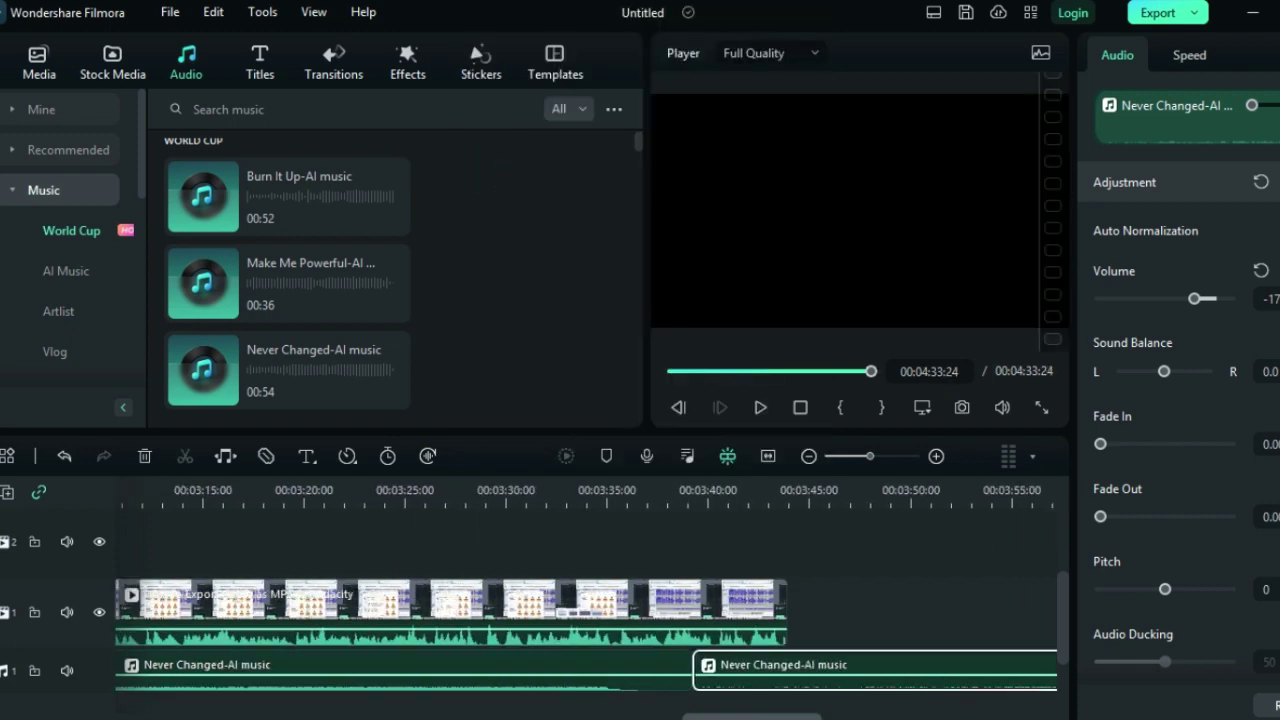
left_click(768, 498)
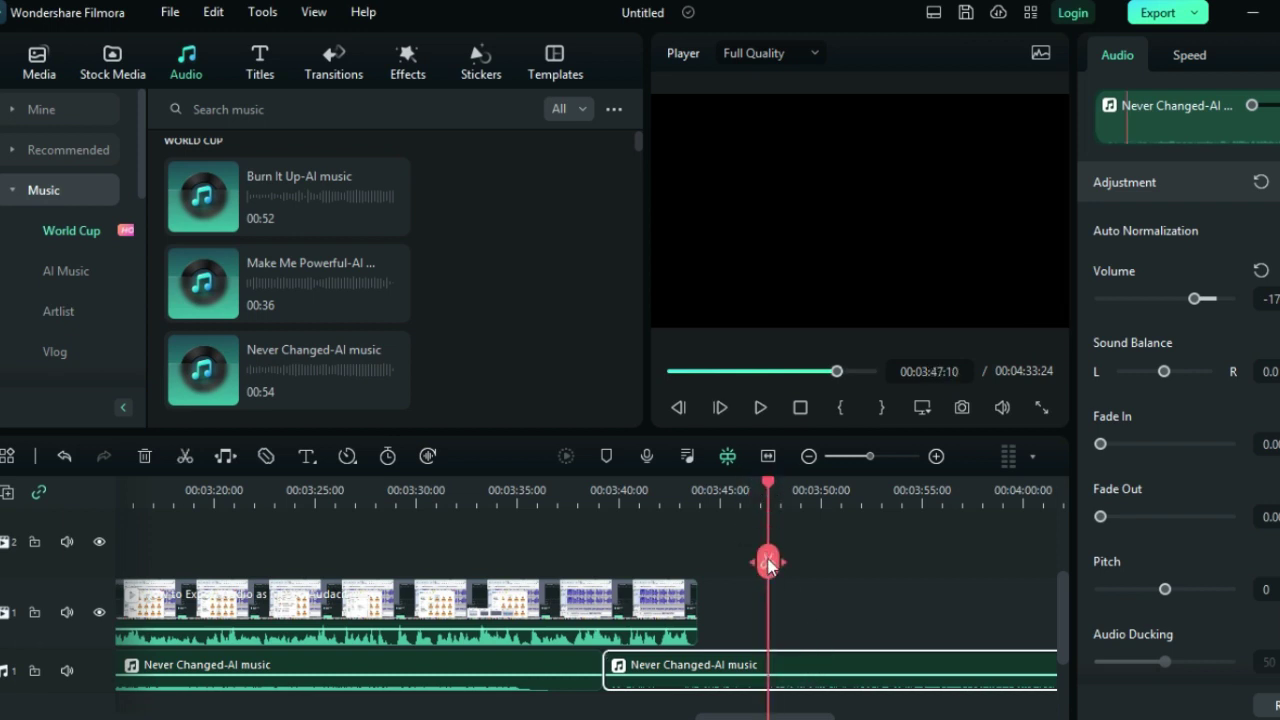
left_click(759, 484)
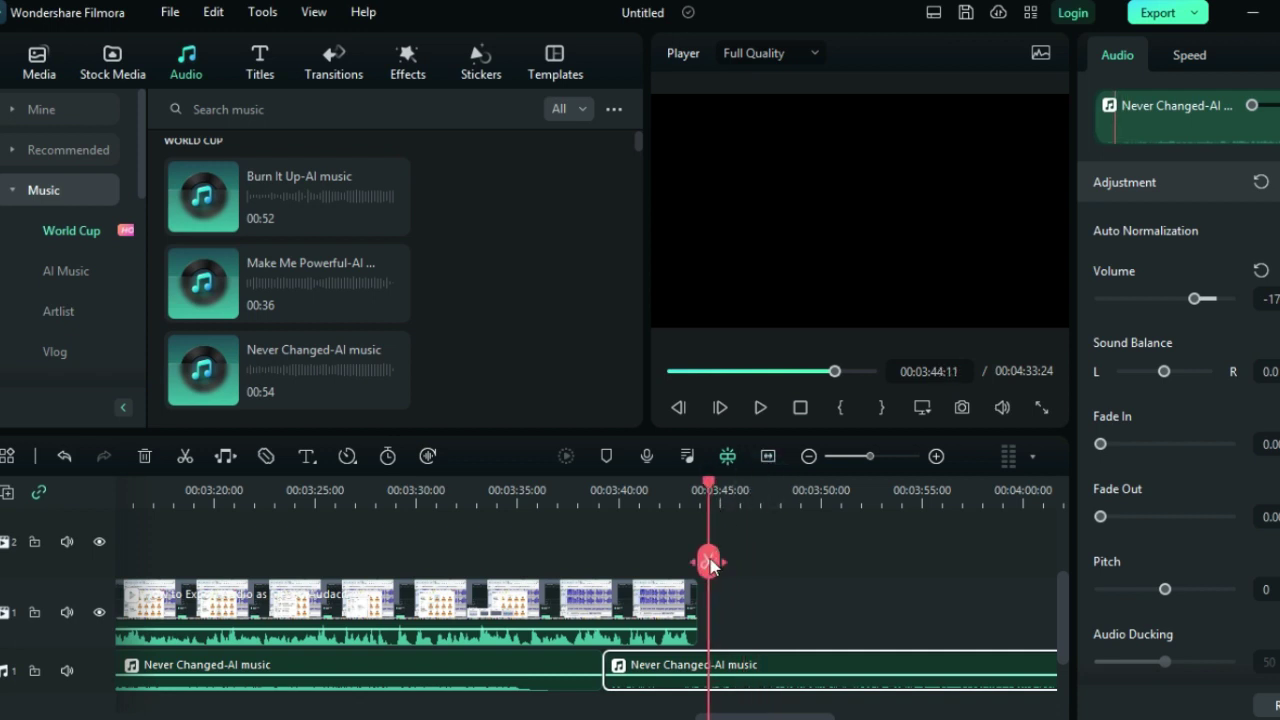
left_click(708, 561)
Delete the music piece running past the video's end.
left_click(763, 664)
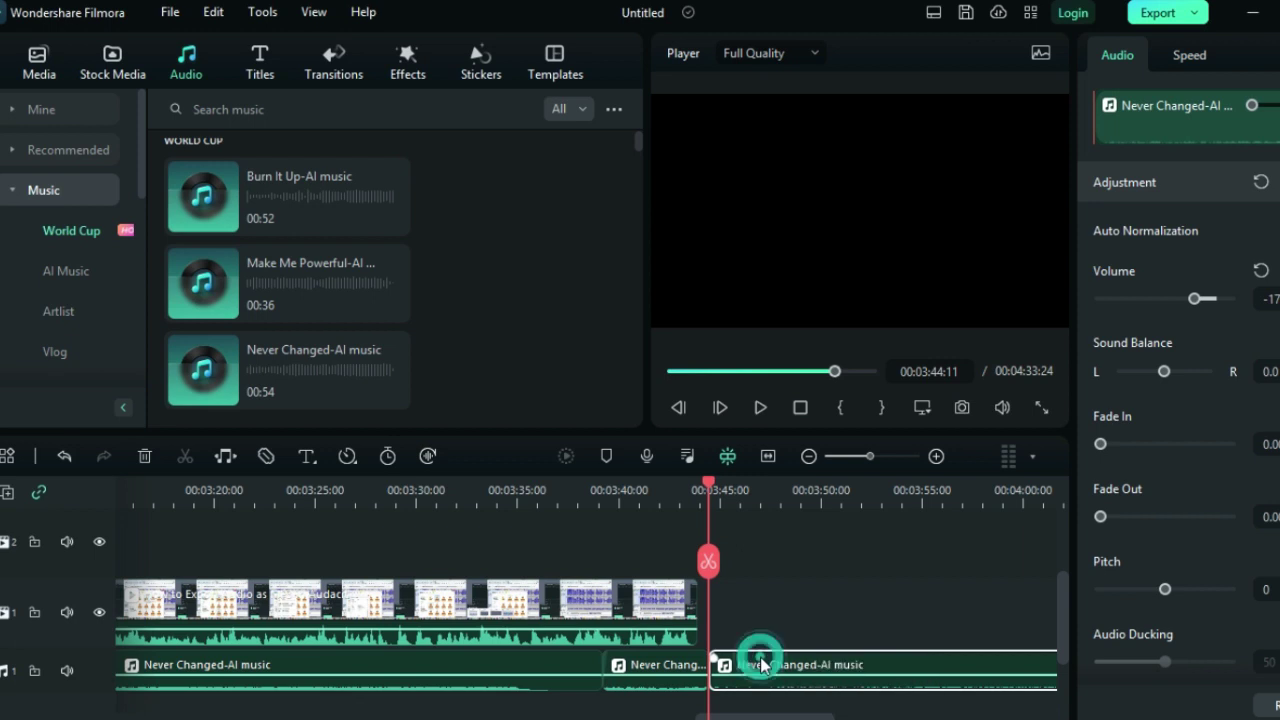
right_click(763, 668)
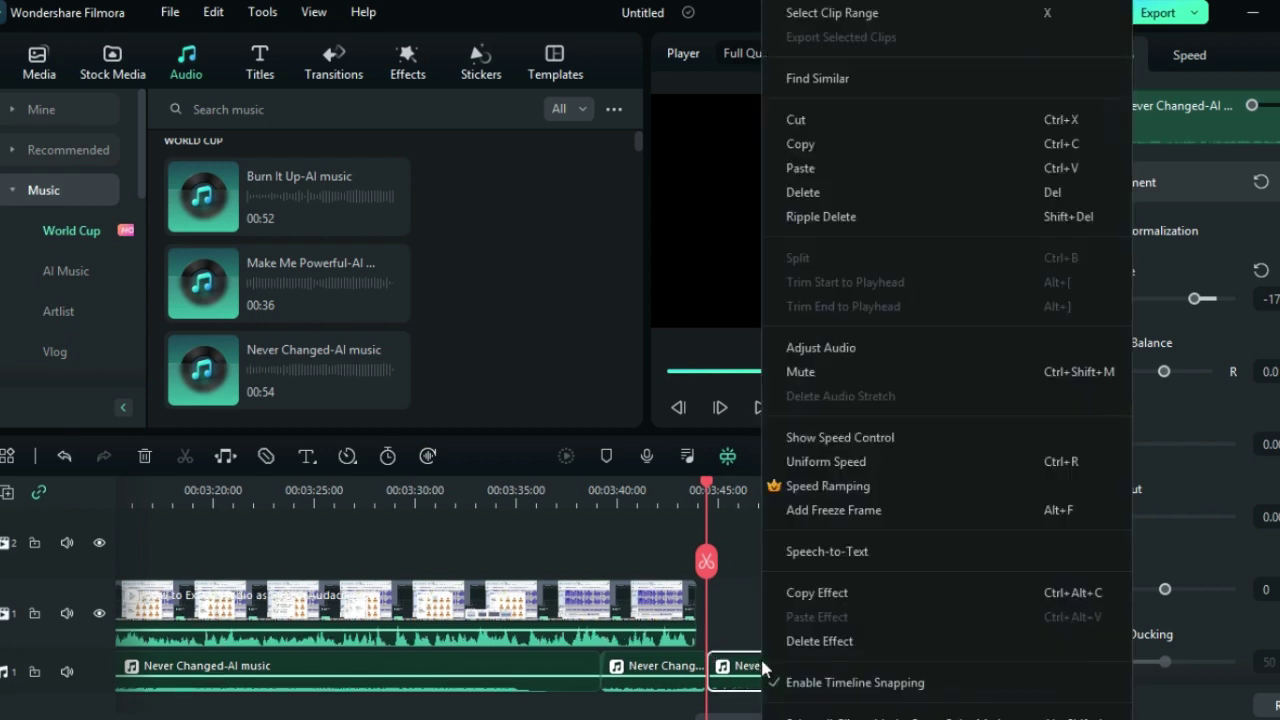
left_click(806, 192)
left_click_drag(712, 494, 243, 545)
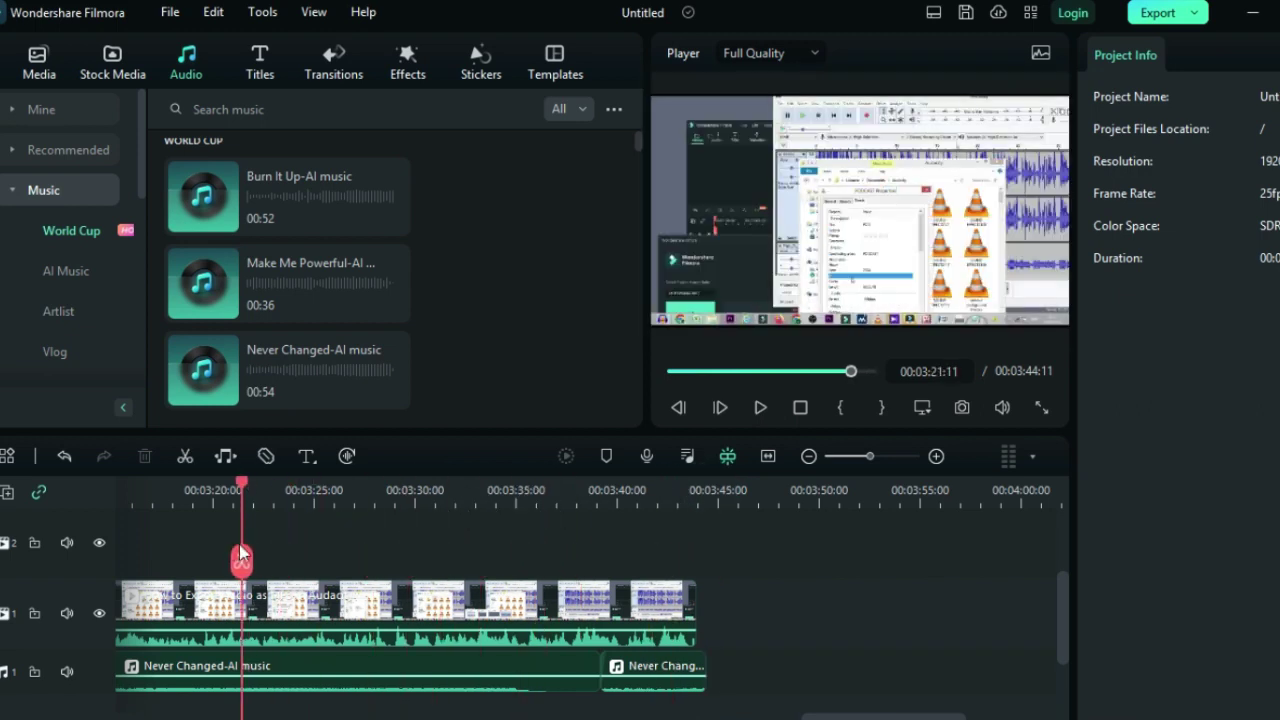
left_click_drag(855, 716, 700, 716)
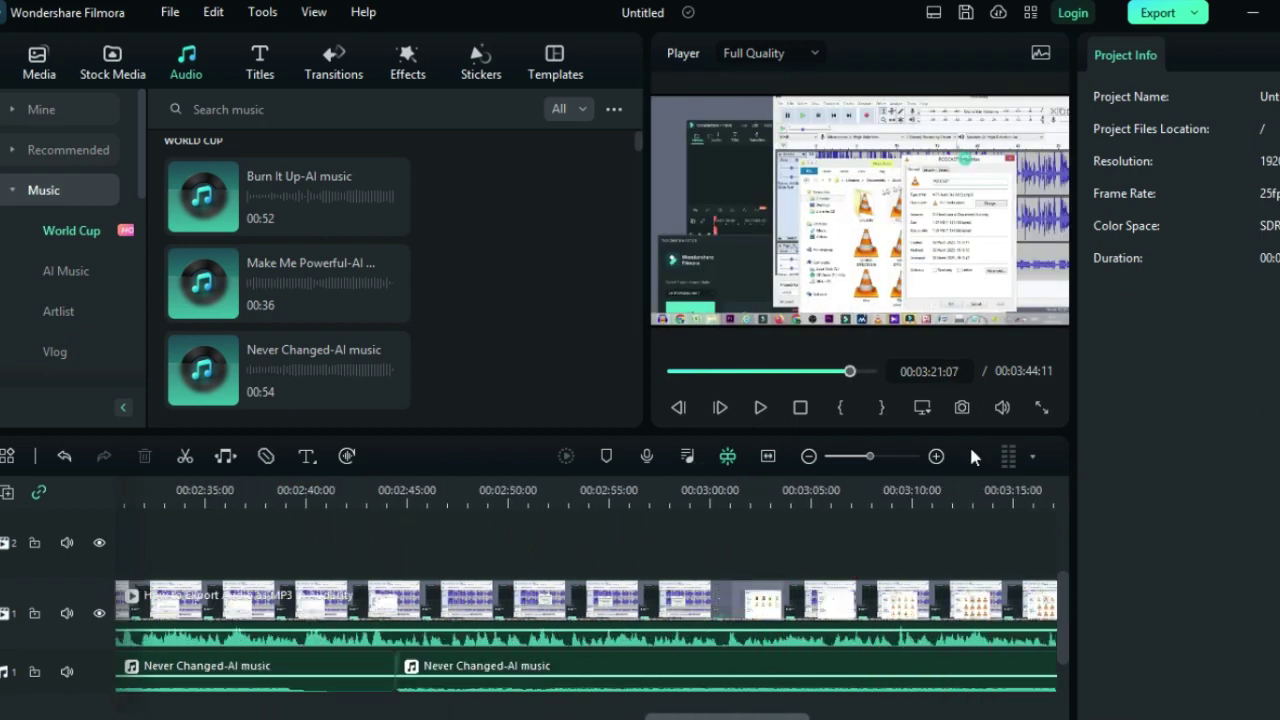
left_click(437, 497)
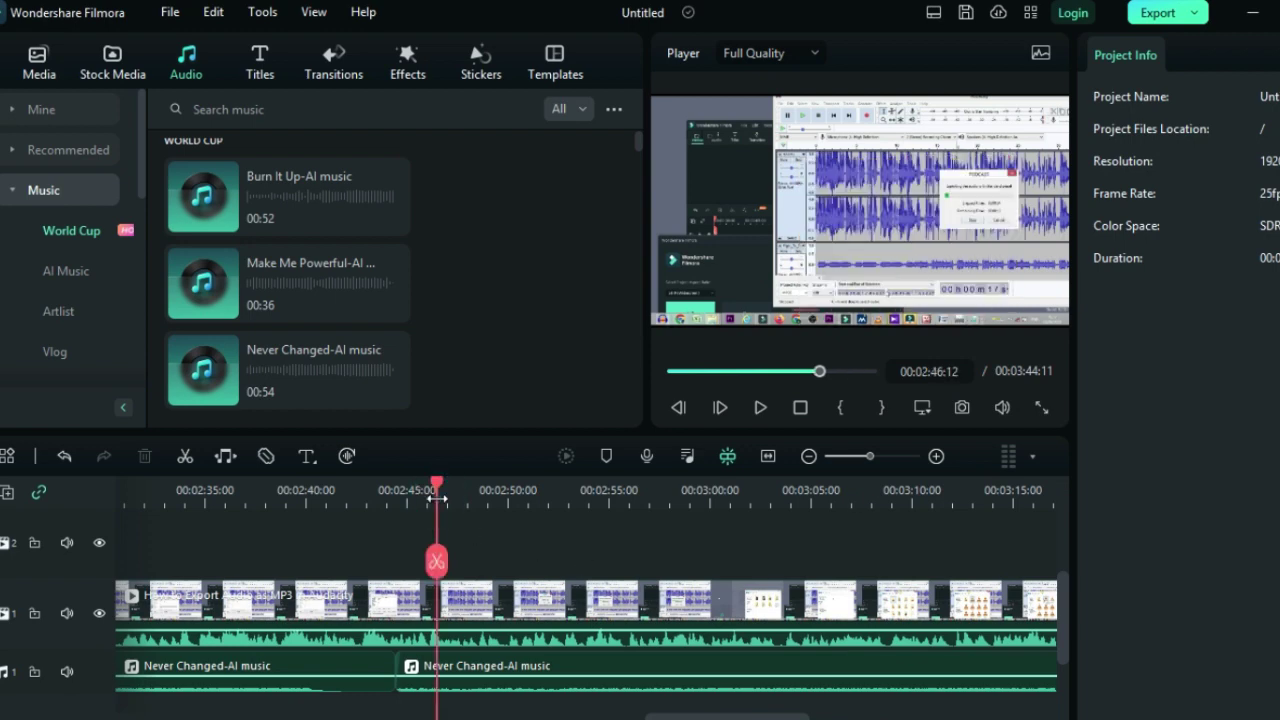
left_click(760, 407)
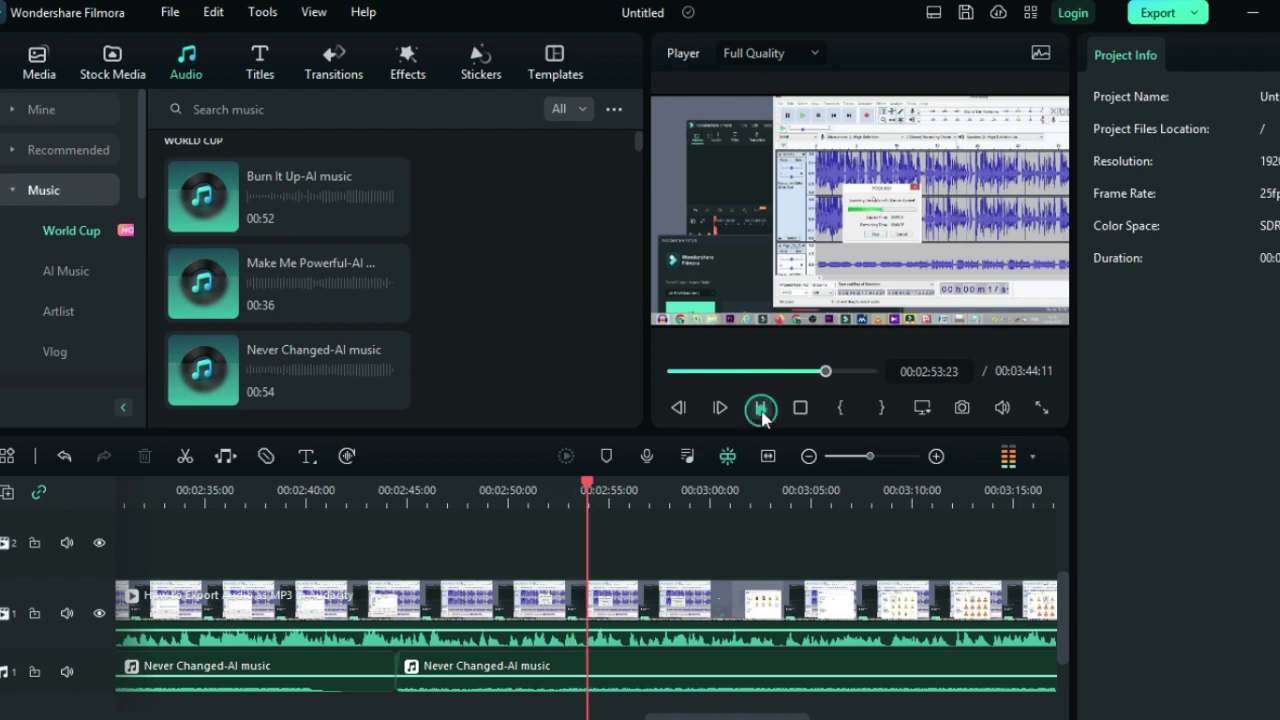
left_click(760, 408)
left_click_drag(706, 716, 621, 716)
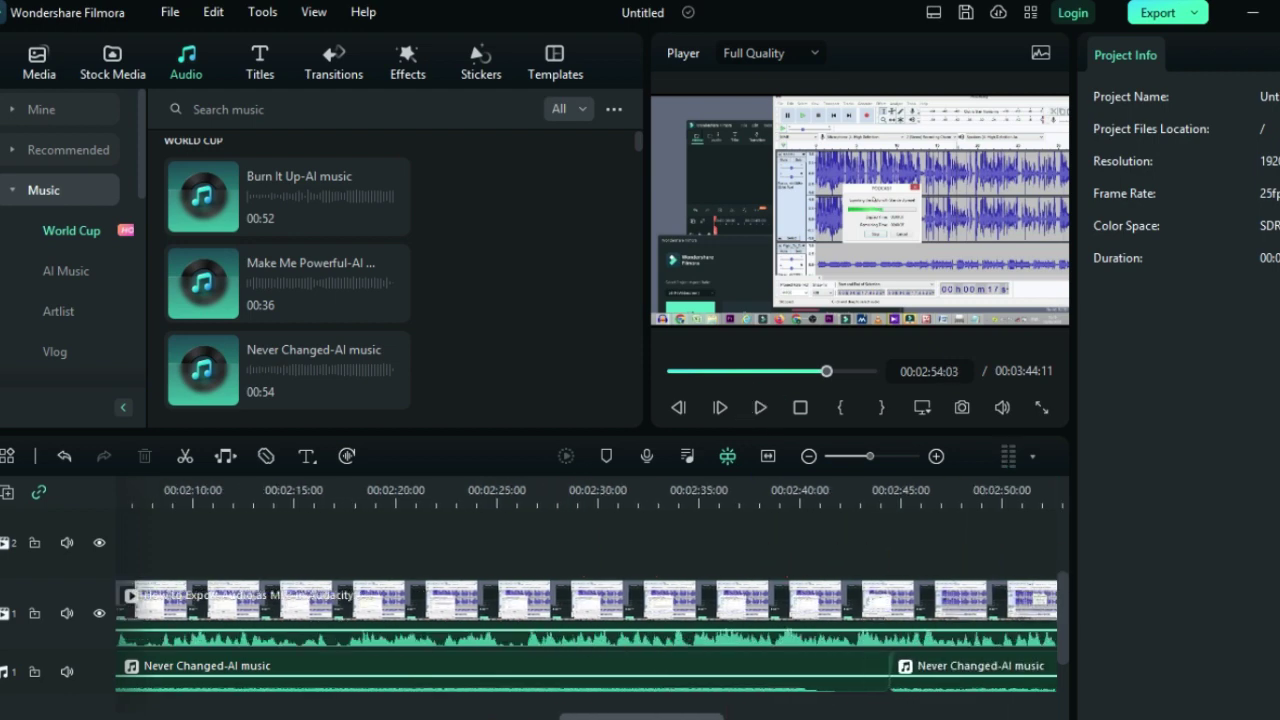